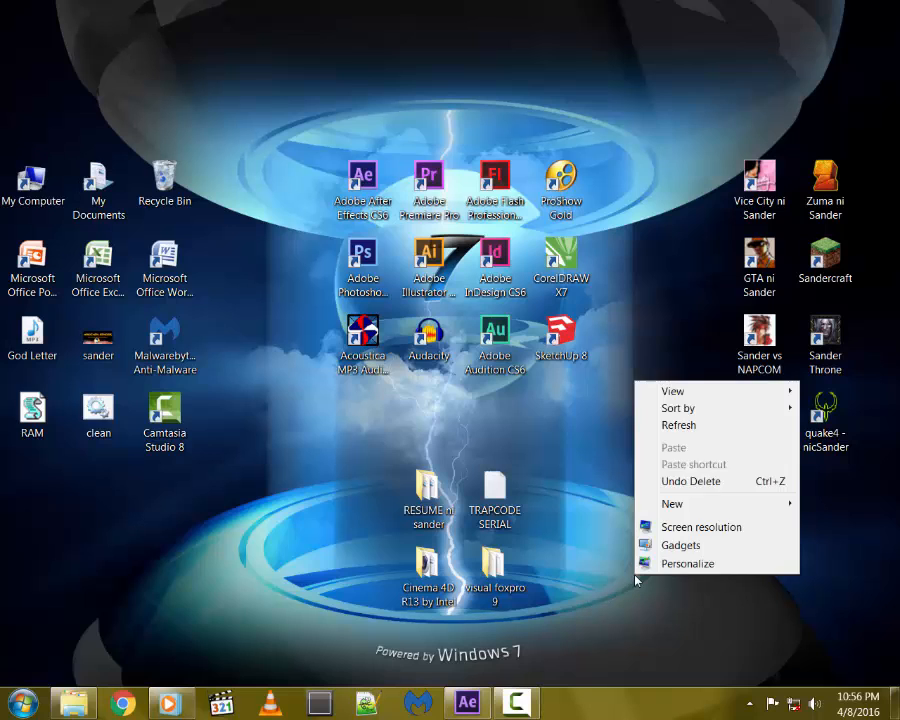
click(686, 426)
right_click(721, 594)
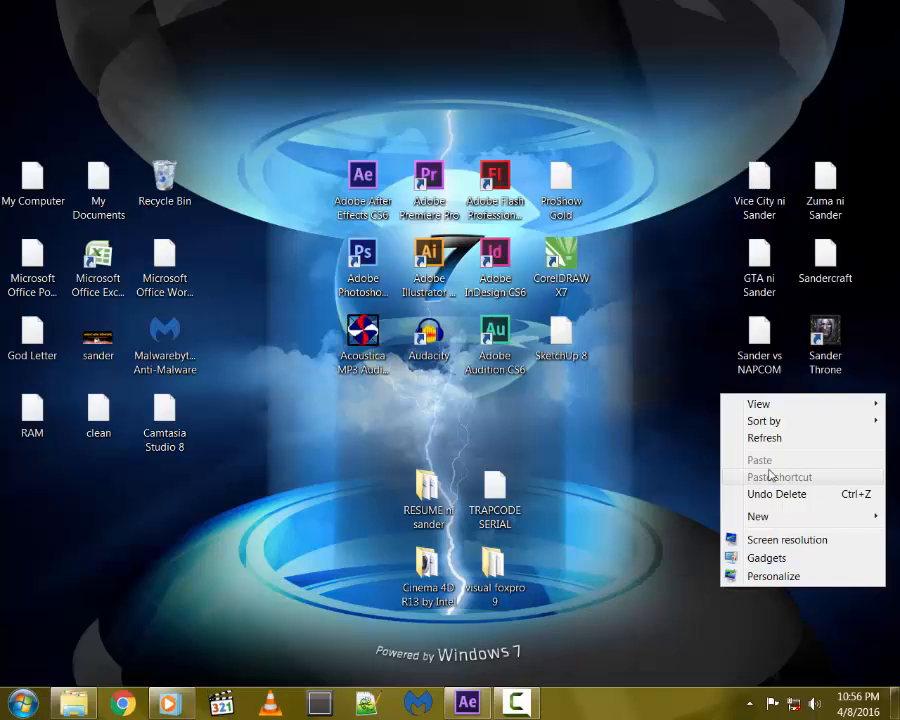
click(762, 433)
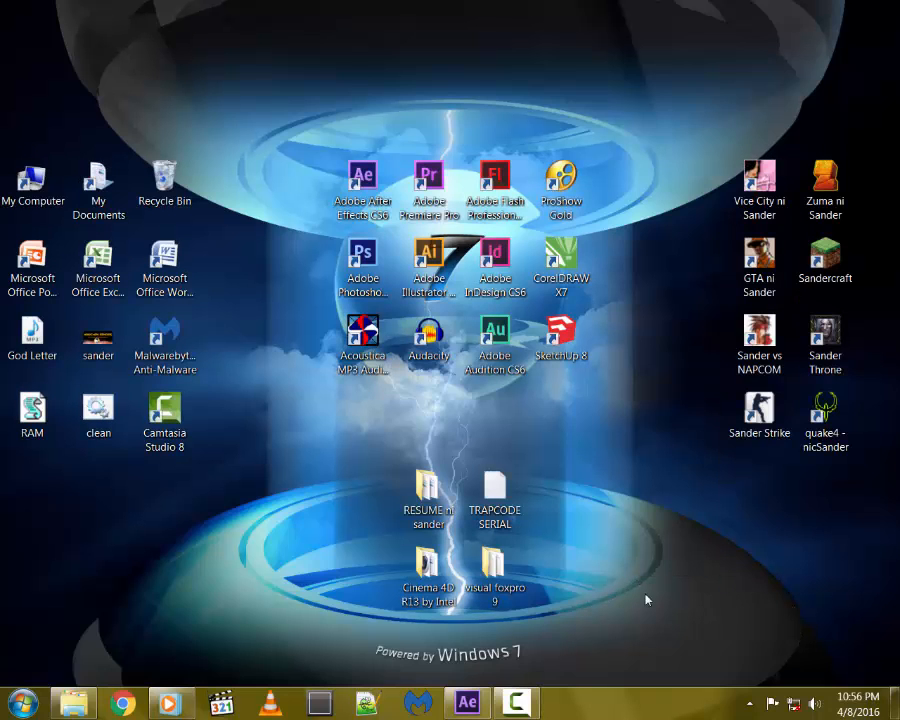
right_click(639, 373)
click(703, 426)
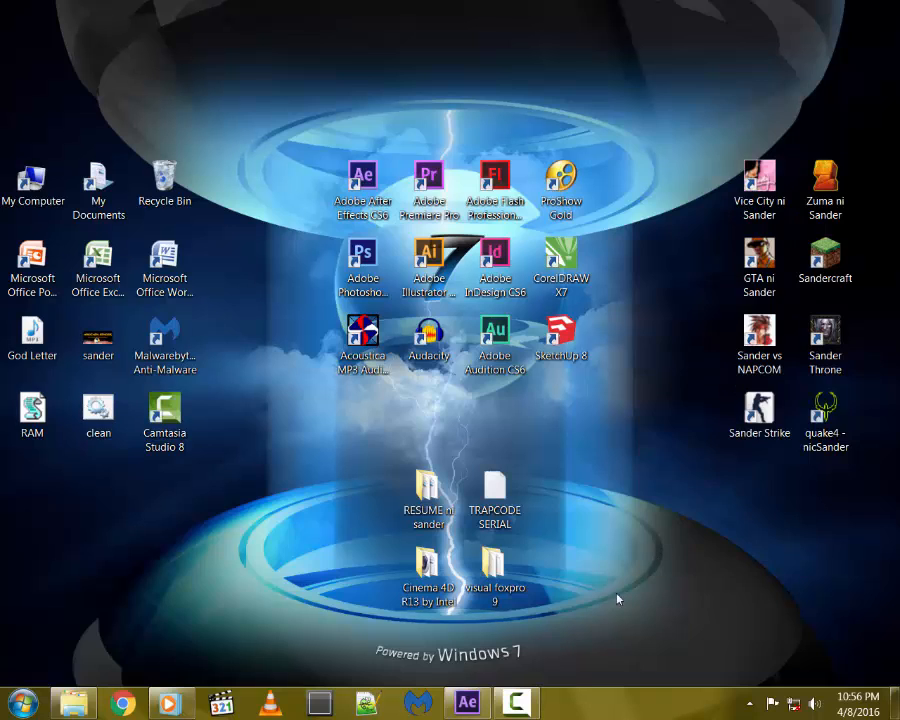
Switch to After Effects and dismiss the system performance notification
click(467, 702)
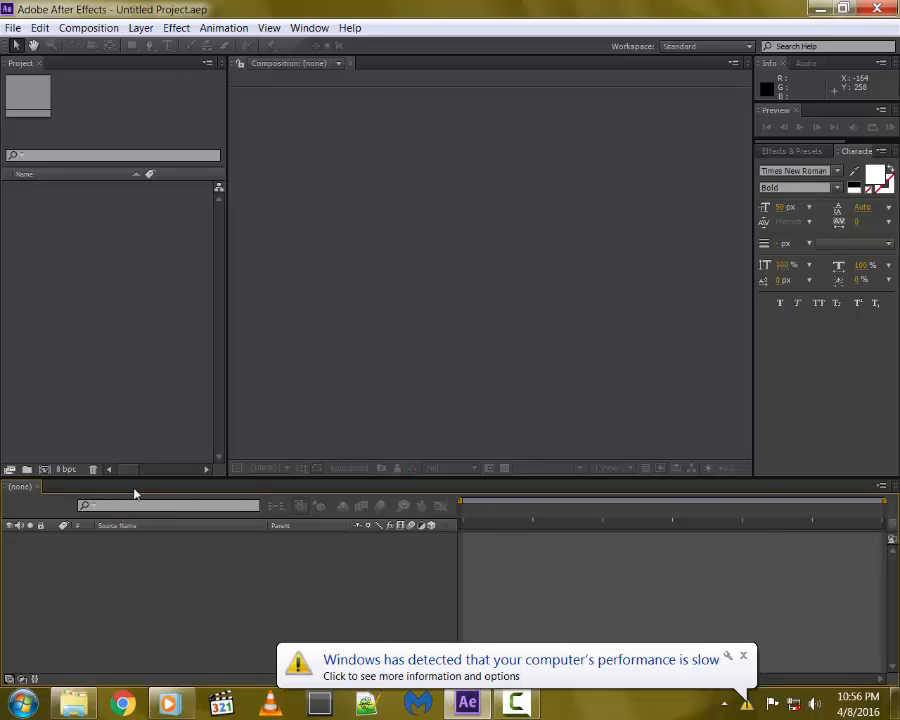
click(743, 656)
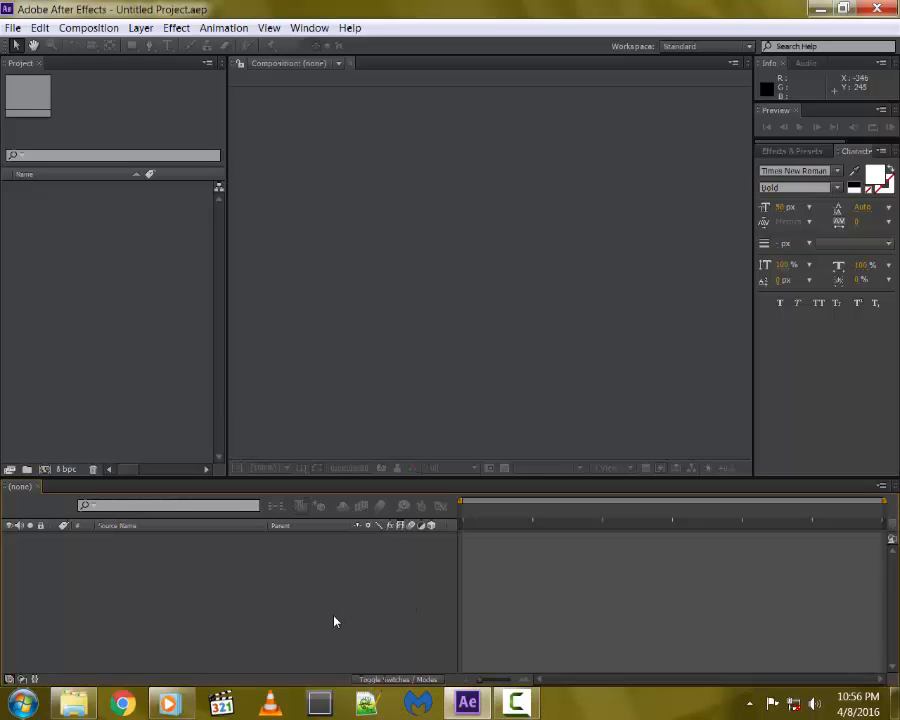
Create a new composition with the HDTV 1080 29.97 preset, dismissing the color scheme notification
key(ctrl+n)
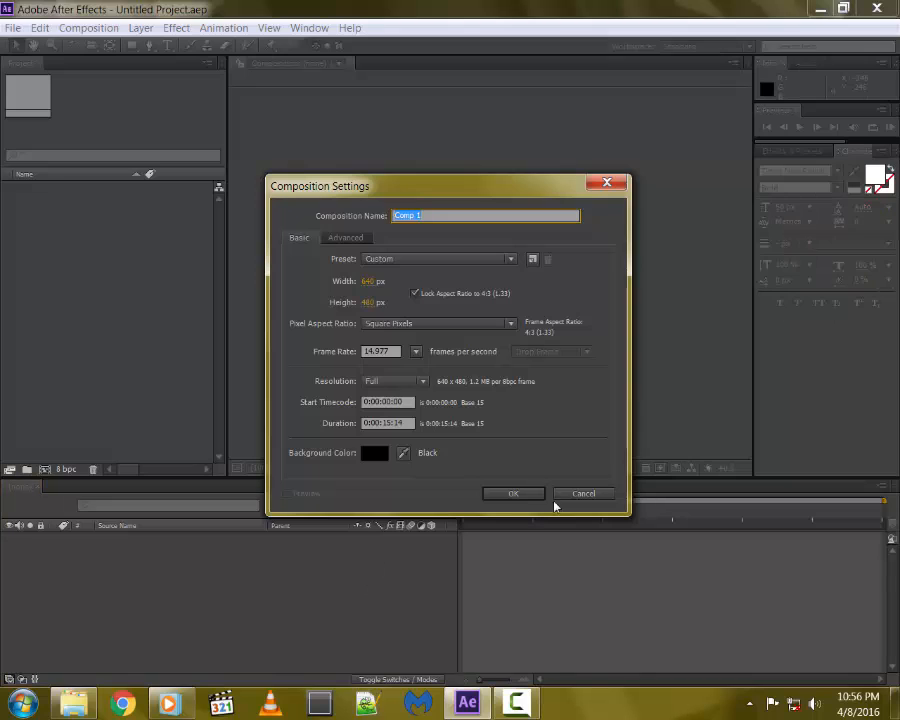
click(560, 494)
click(95, 28)
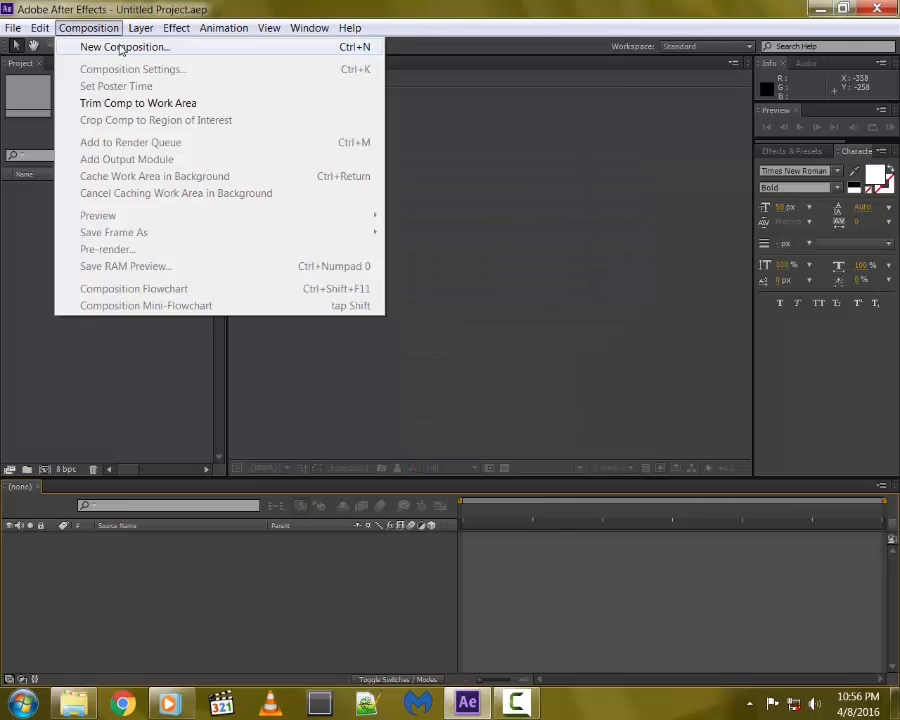
click(124, 47)
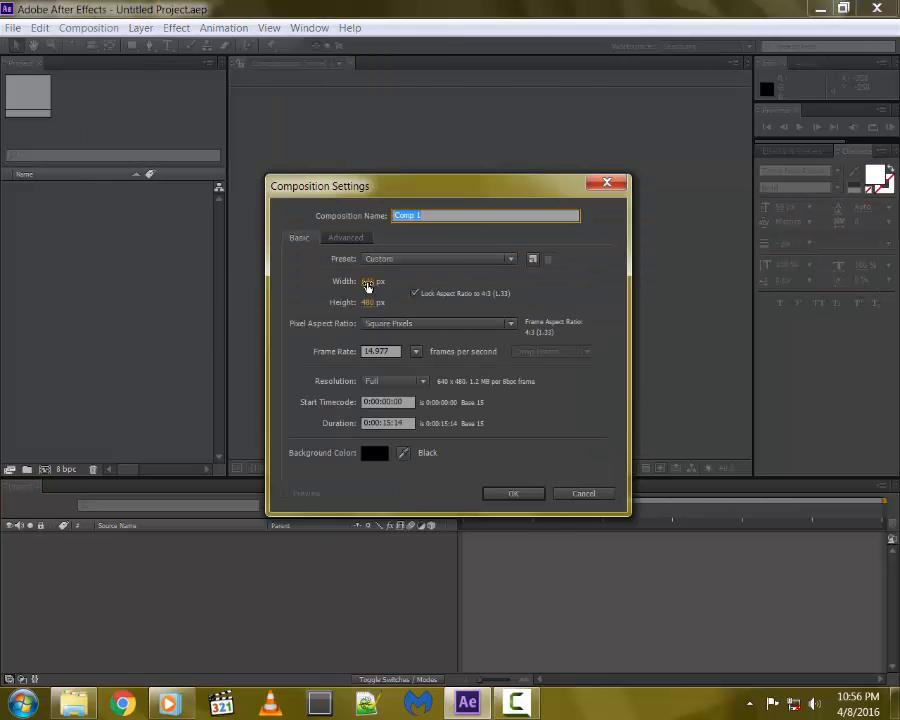
click(380, 260)
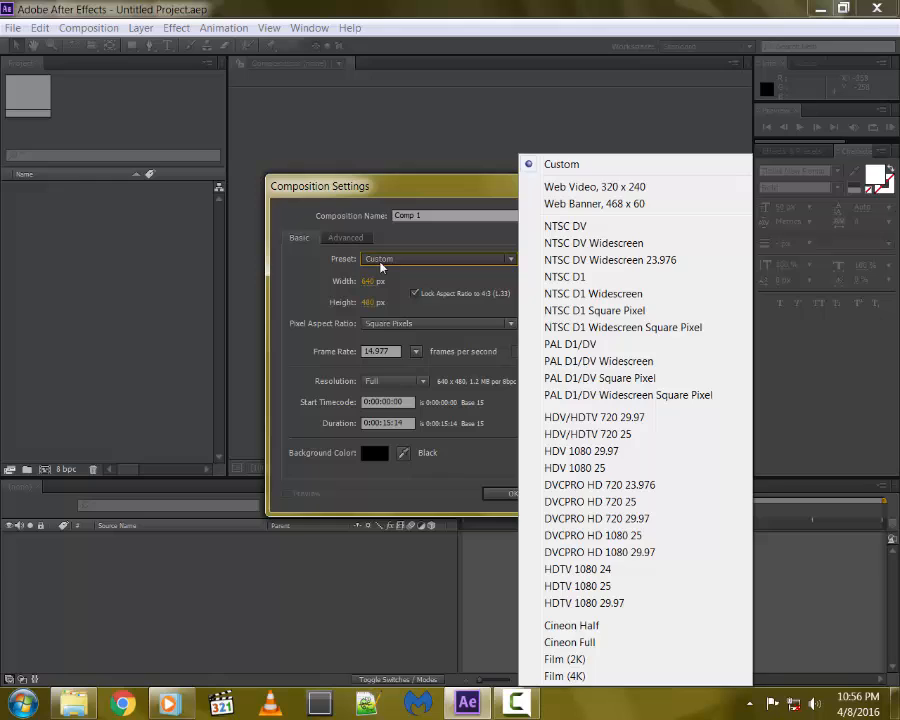
click(617, 605)
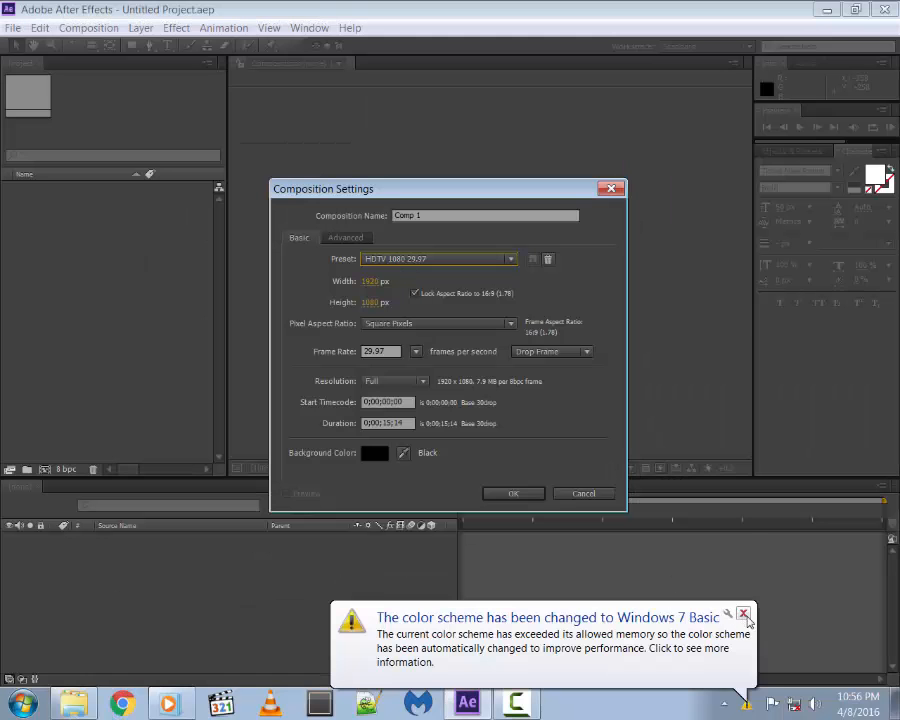
click(743, 613)
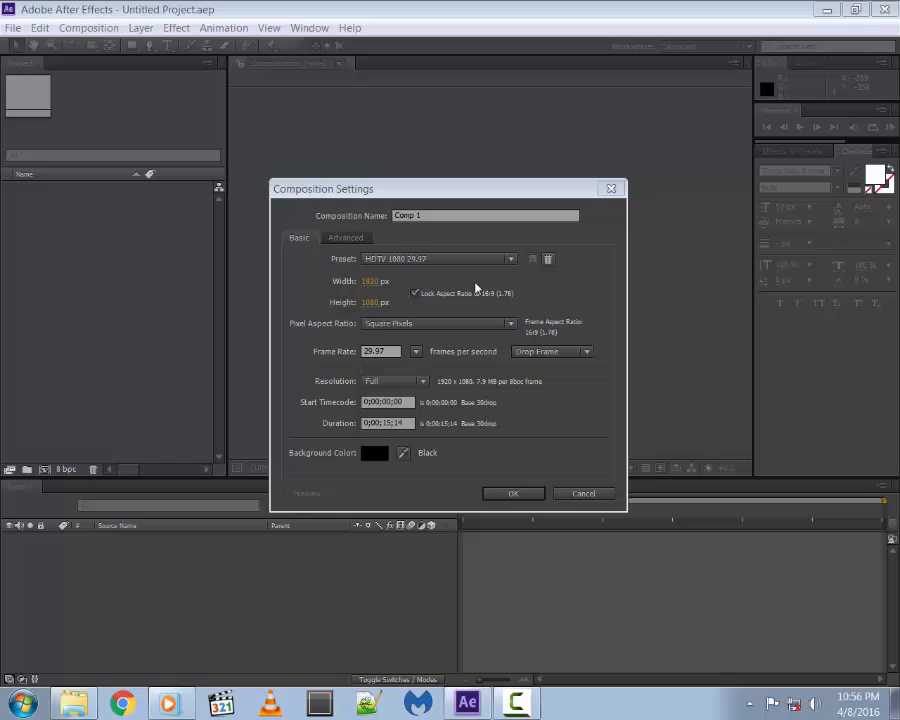
click(514, 495)
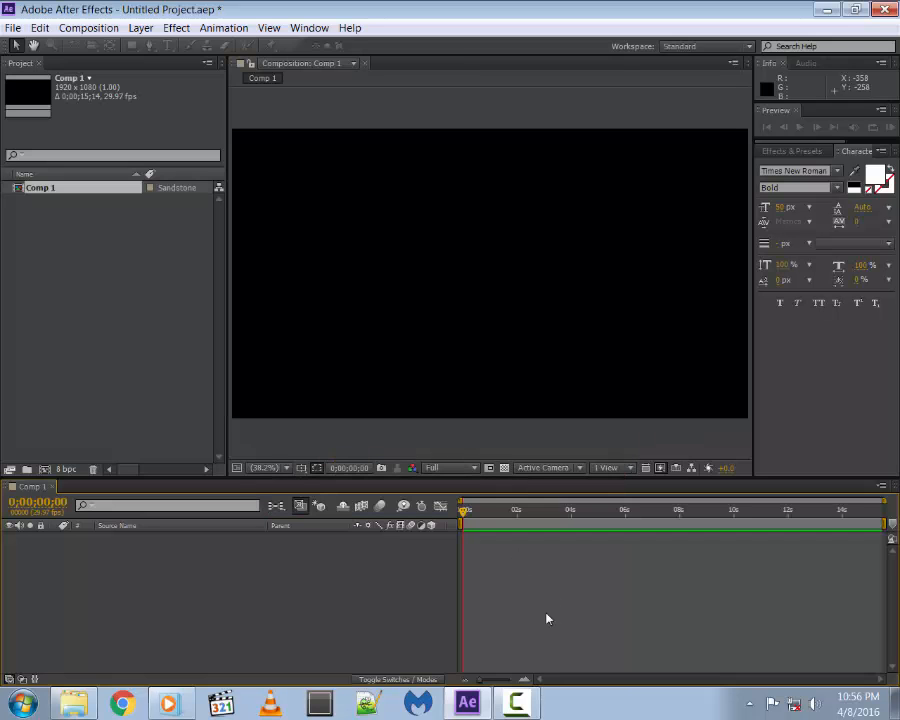
Set the composition's preview resolution to Quarter and show the effects and presets list
click(466, 468)
click(476, 563)
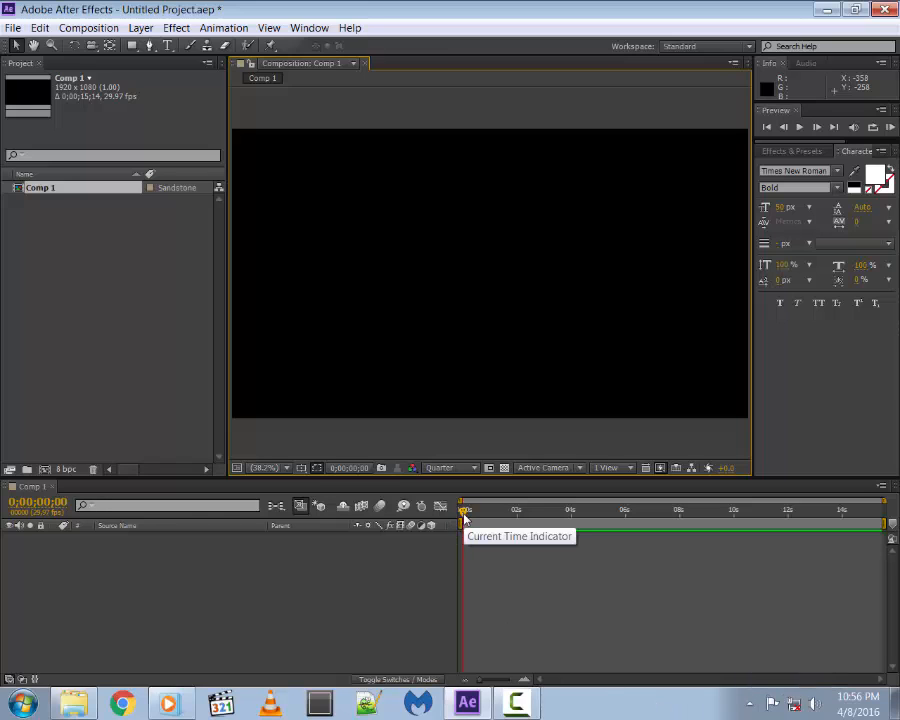
mouse_move(466, 517)
mouse_down()
mouse_move(483, 516)
mouse_move(466, 516)
mouse_up()
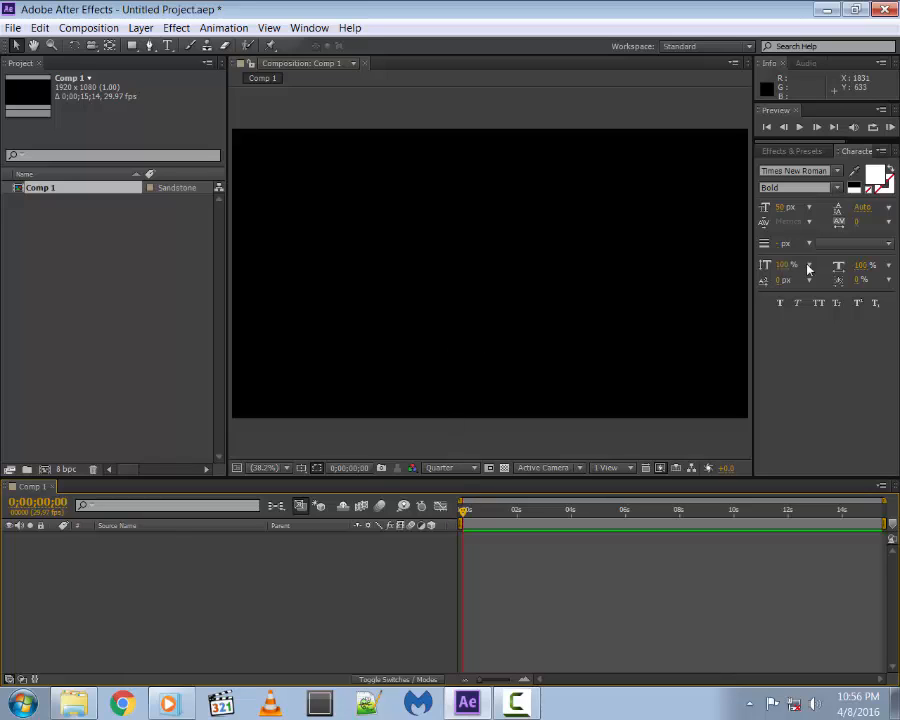
click(800, 152)
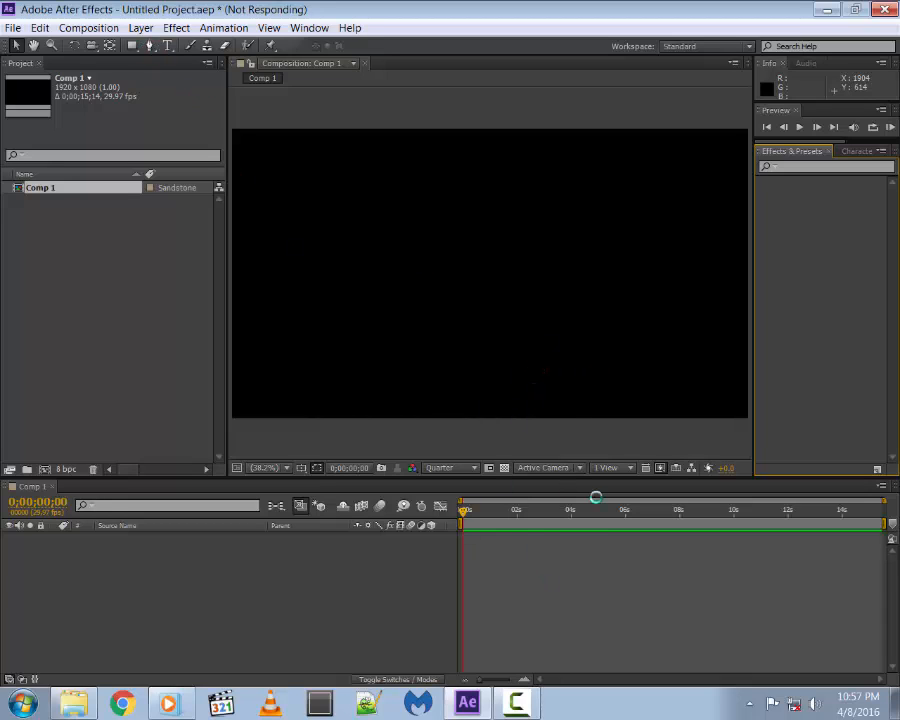
Add a text layer near the middle of the composition reading "Watashiwa", the author's name and "desu"
click(169, 46)
click(376, 250)
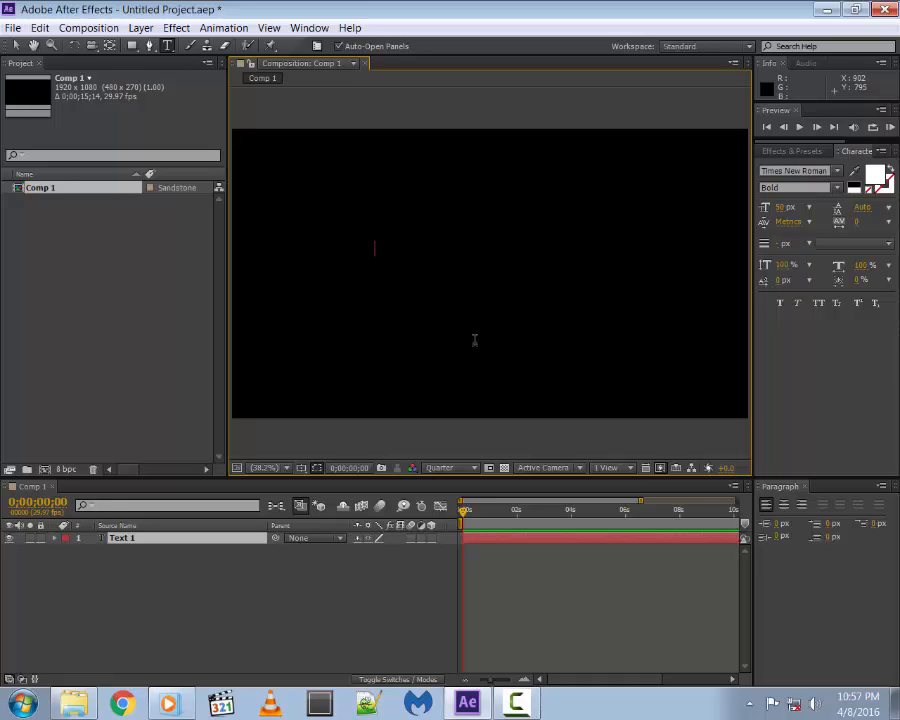
text(Watashiwa sander du)
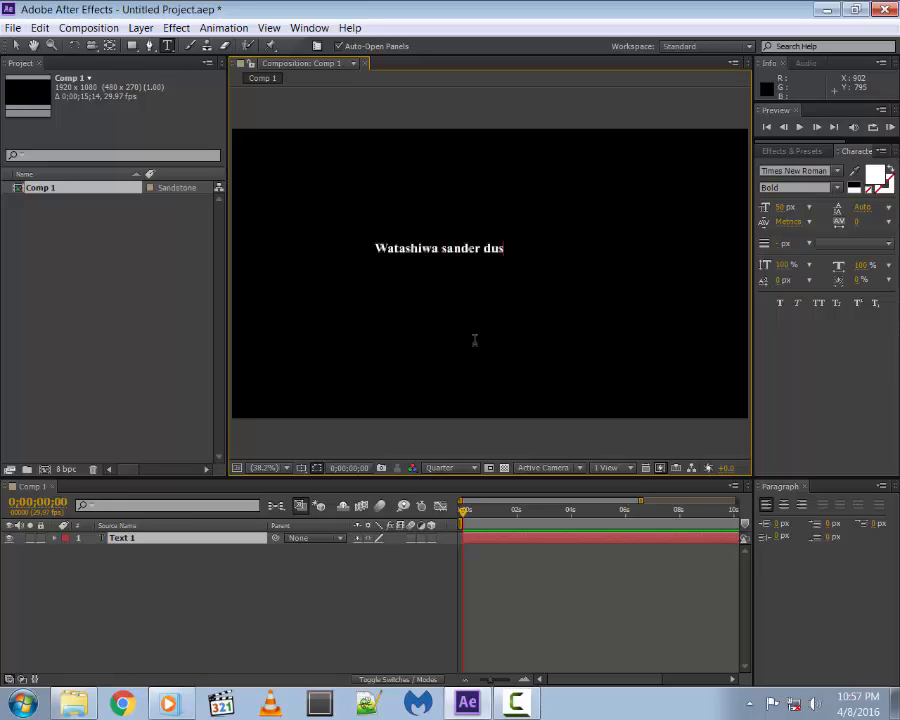
key(BackSpace)
key(BackSpace)
text(es)
Enlarge the whole text to 115 px and move it closer to the centre of the frame
key(ctrl+a)
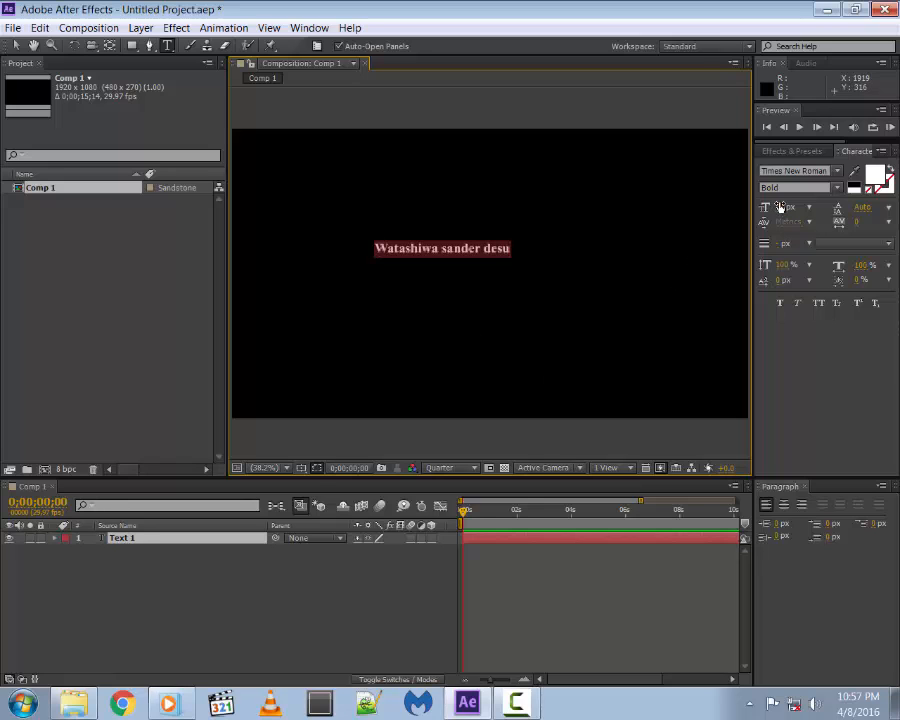
drag(781, 207, 535, 190)
click(16, 46)
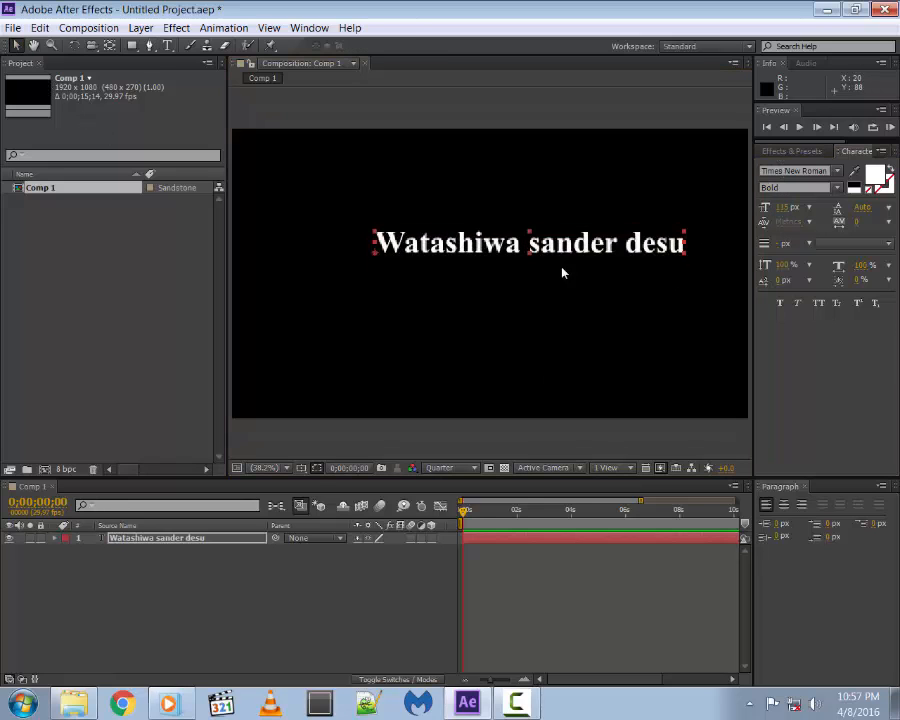
drag(601, 240, 584, 254)
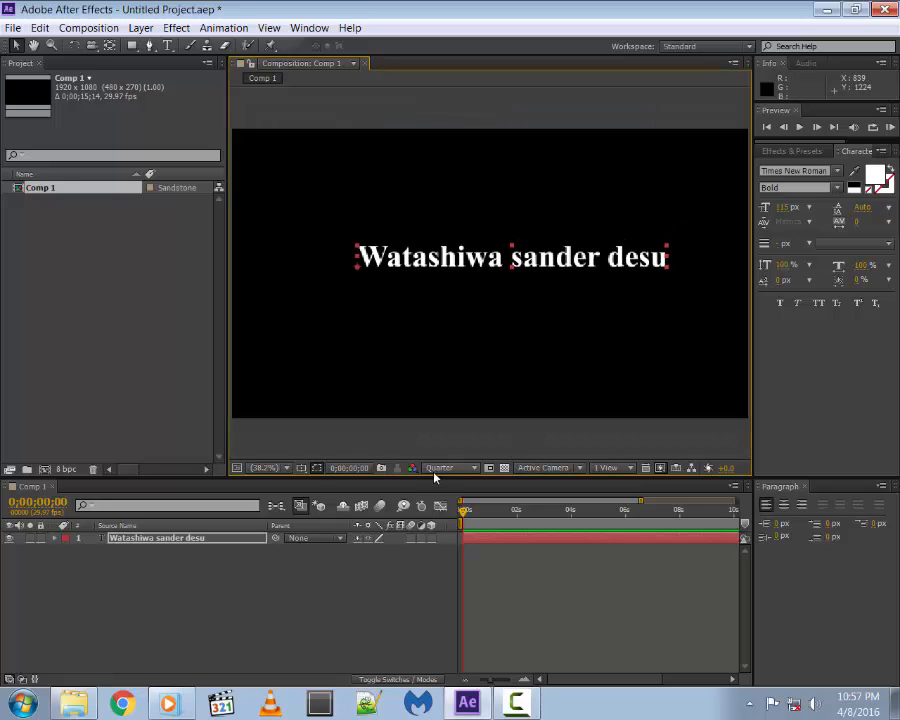
Close the Paragraph panel and select the text layer in the timeline
click(805, 487)
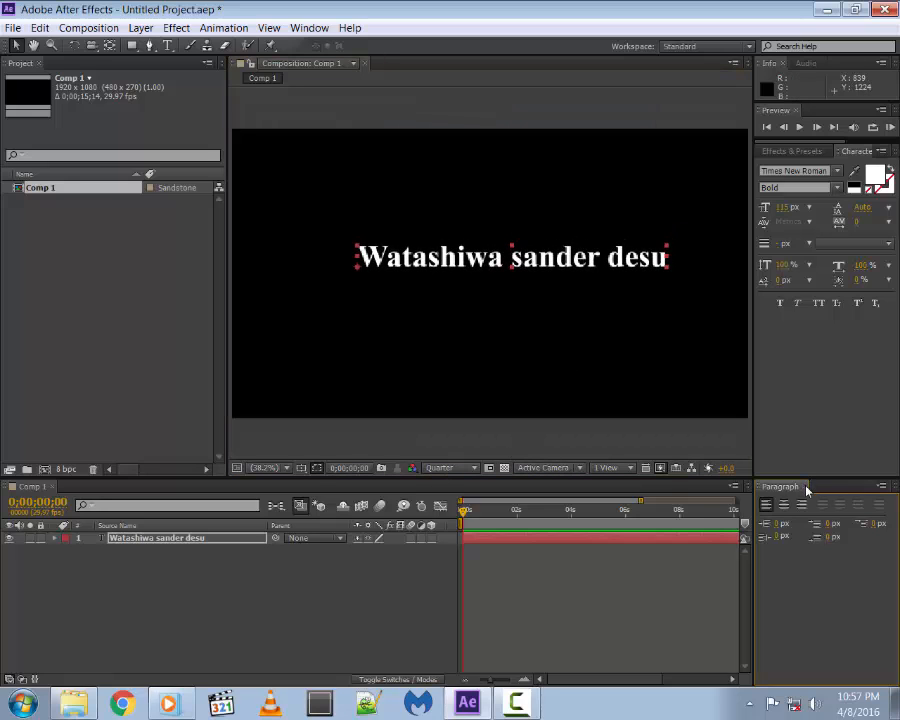
click(698, 589)
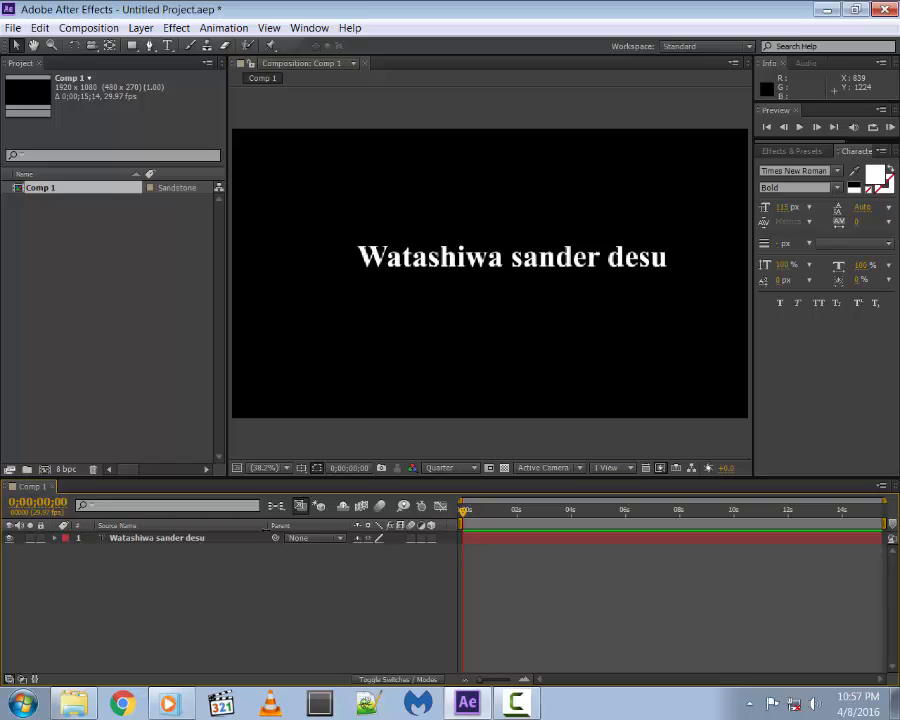
click(214, 545)
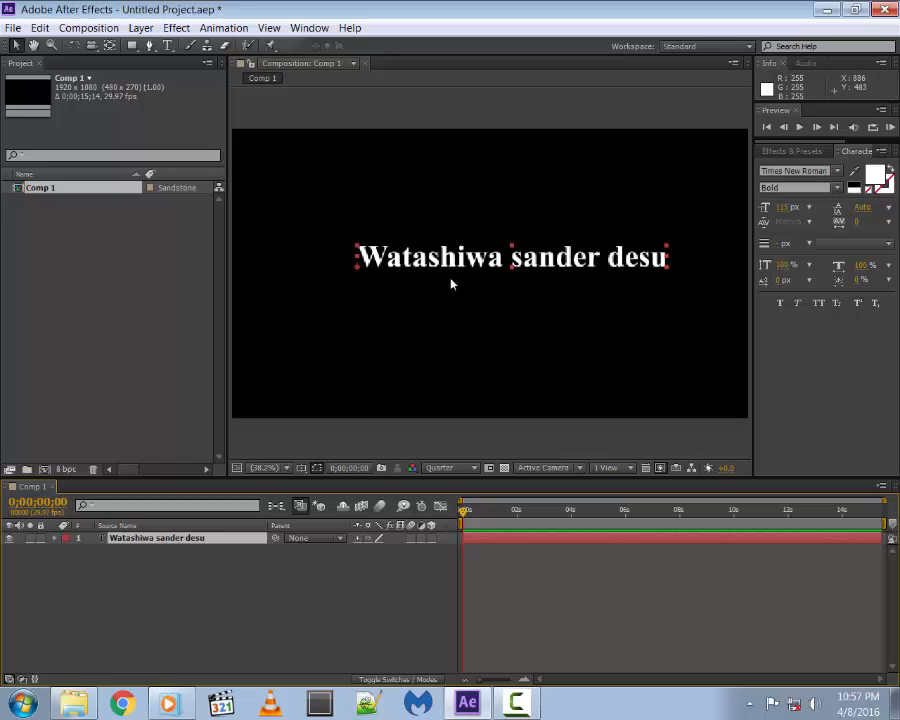
Compare the text's preview quality at Full, Half, Third and Quarter resolution, ending on Quarter
click(440, 468)
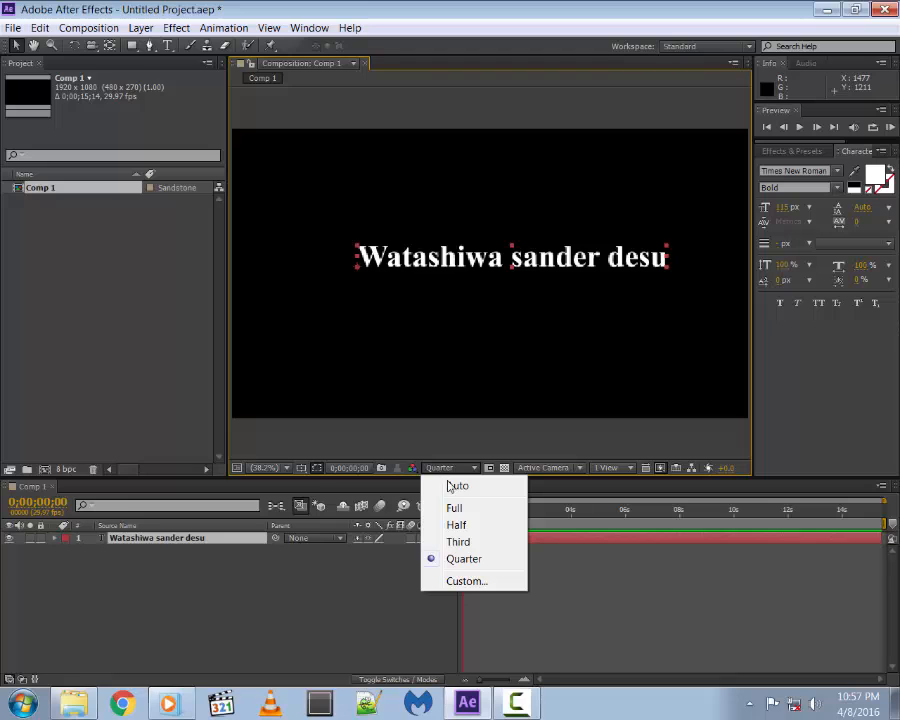
click(594, 627)
click(448, 467)
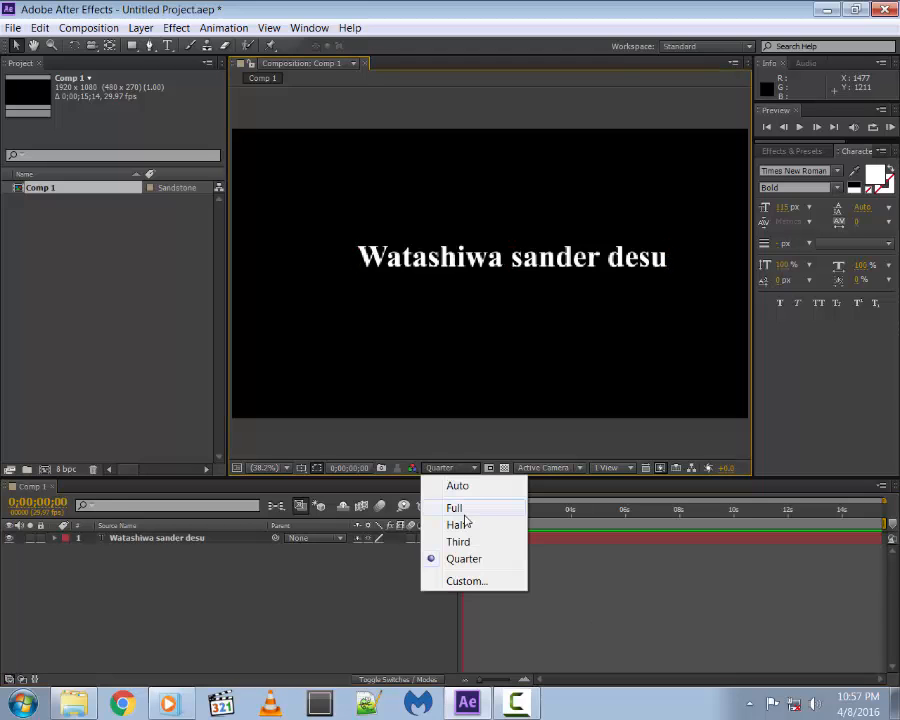
click(458, 509)
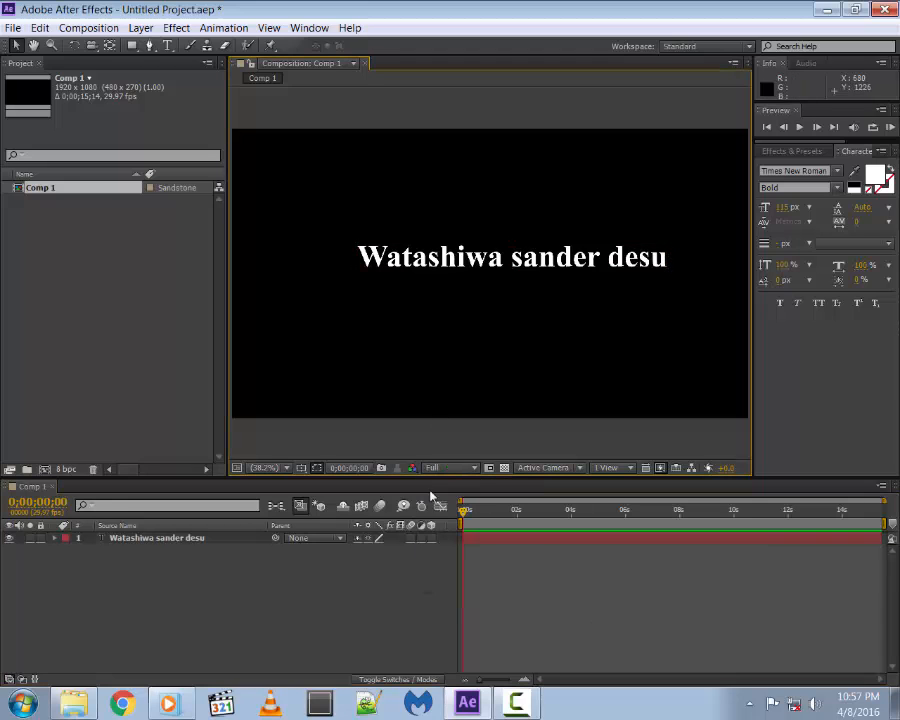
click(445, 467)
click(452, 525)
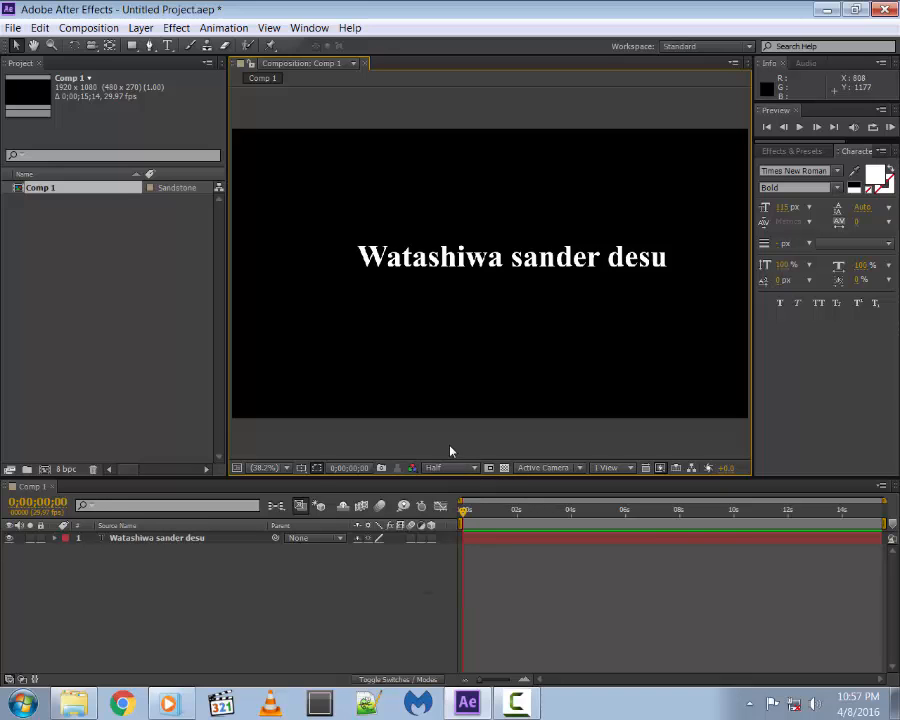
click(450, 467)
click(457, 541)
click(455, 470)
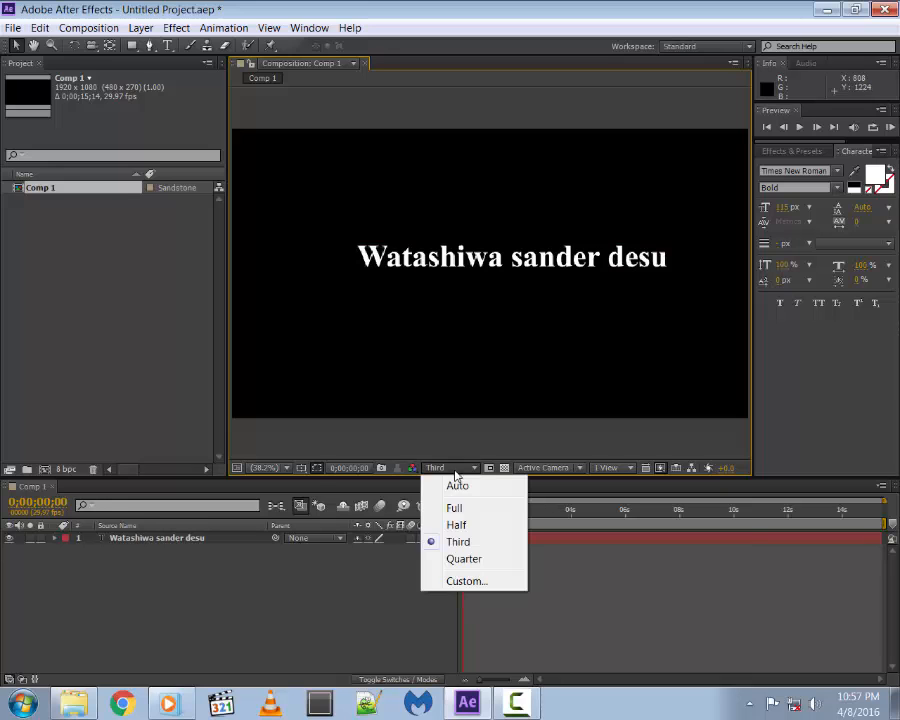
click(460, 559)
click(448, 468)
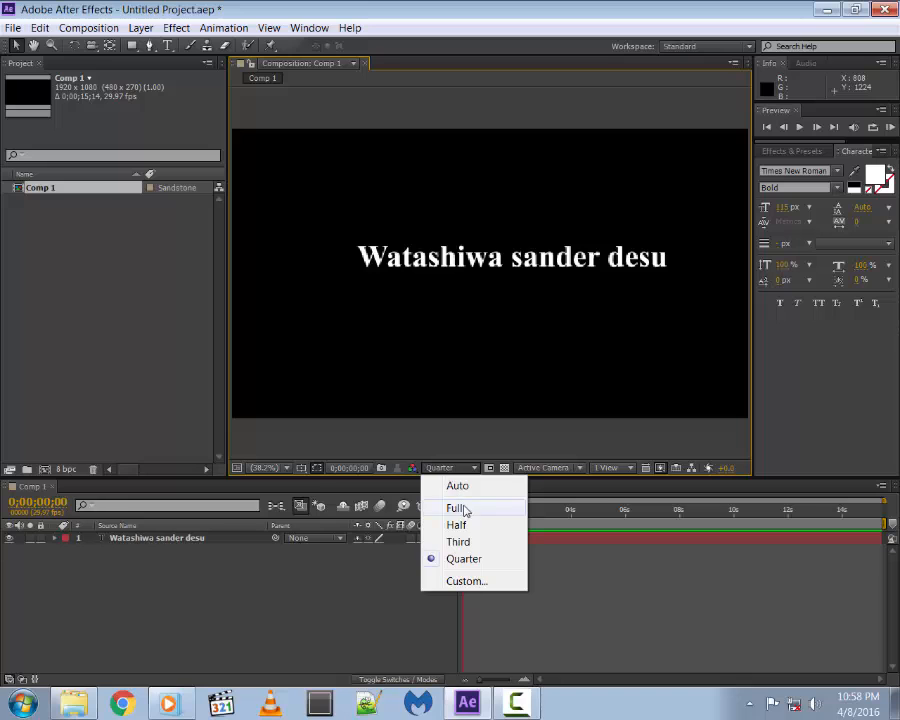
click(464, 509)
click(450, 467)
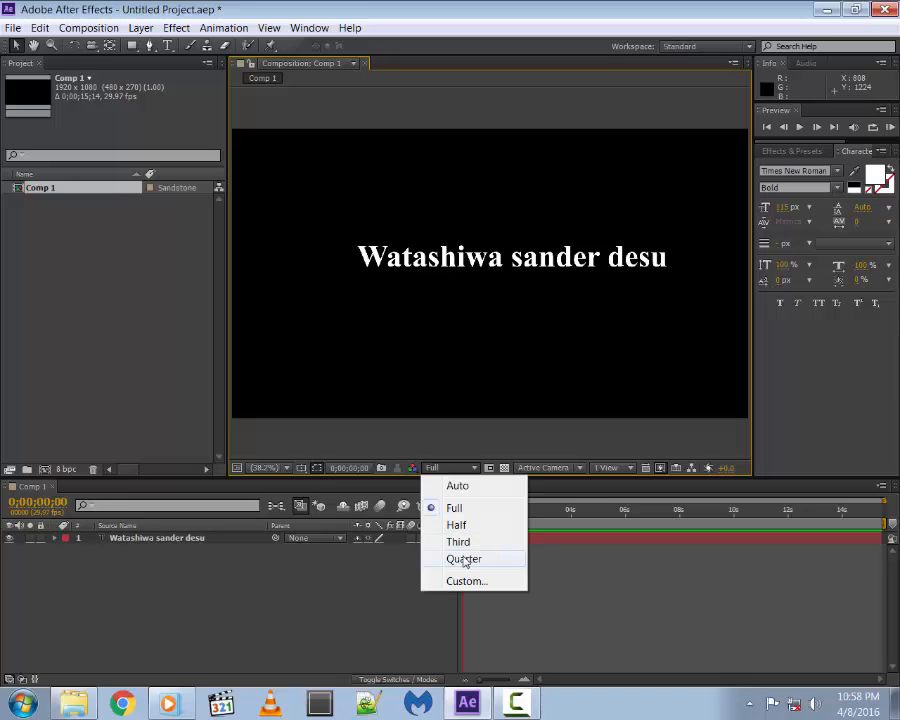
click(463, 559)
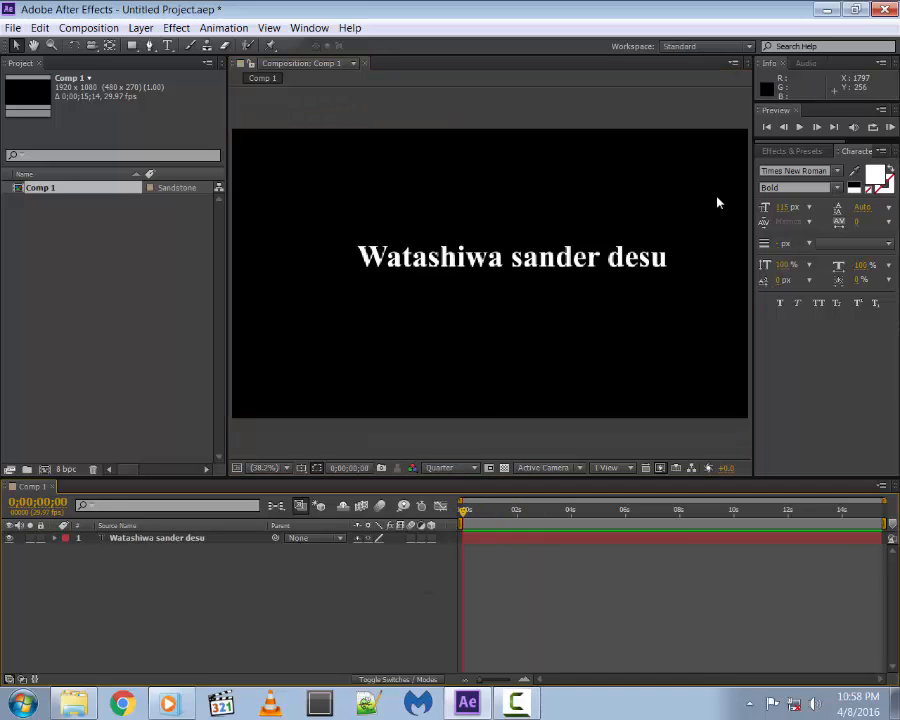
Open the Animate In folder of the text animation presets
click(793, 152)
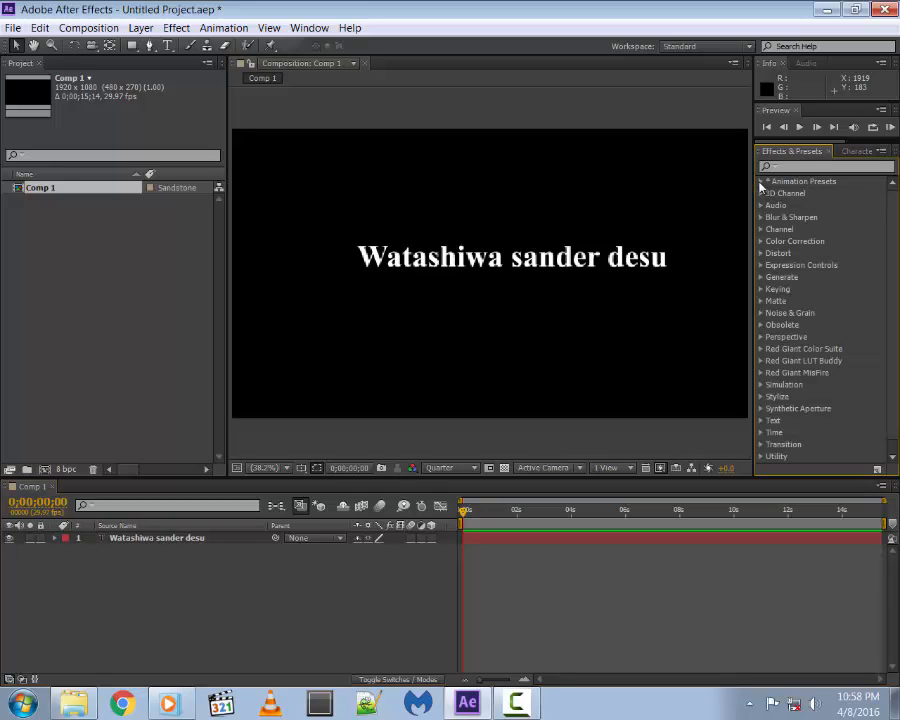
click(761, 183)
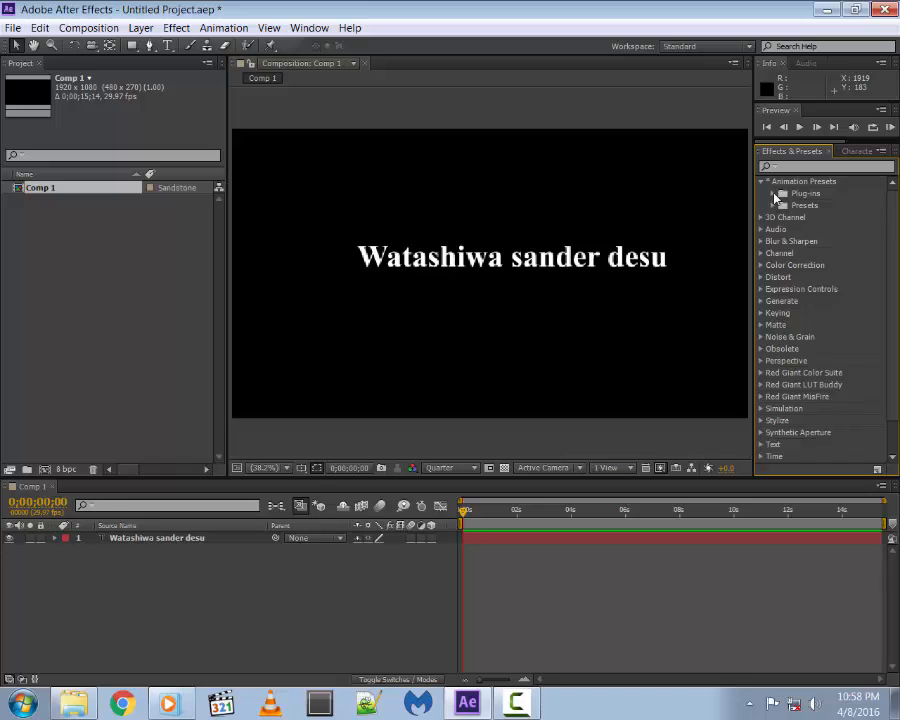
click(775, 194)
click(775, 194)
click(775, 206)
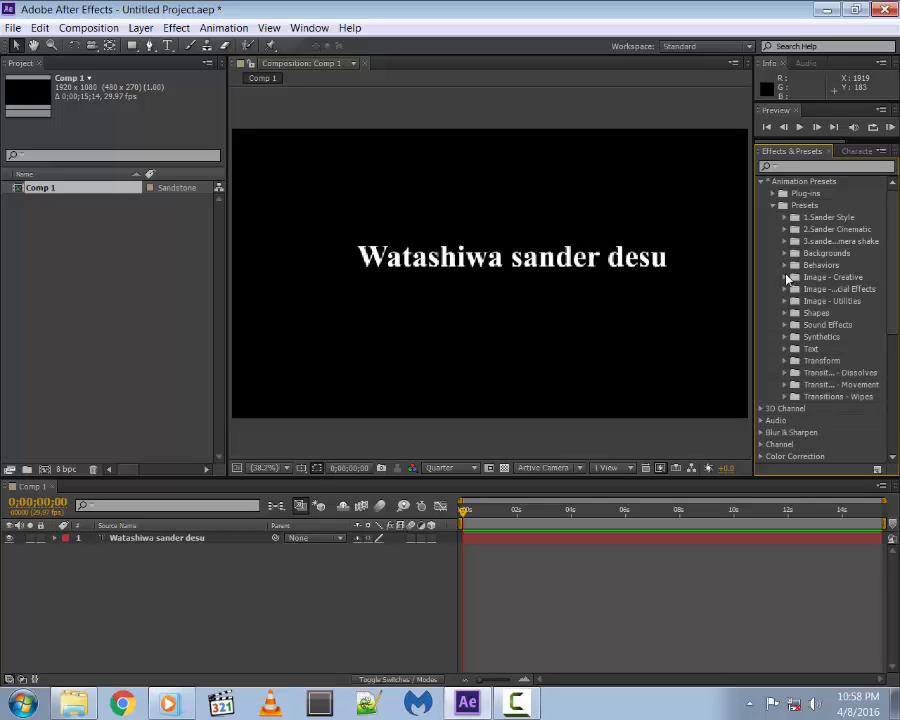
click(785, 348)
scroll(898, 290, down, 3)
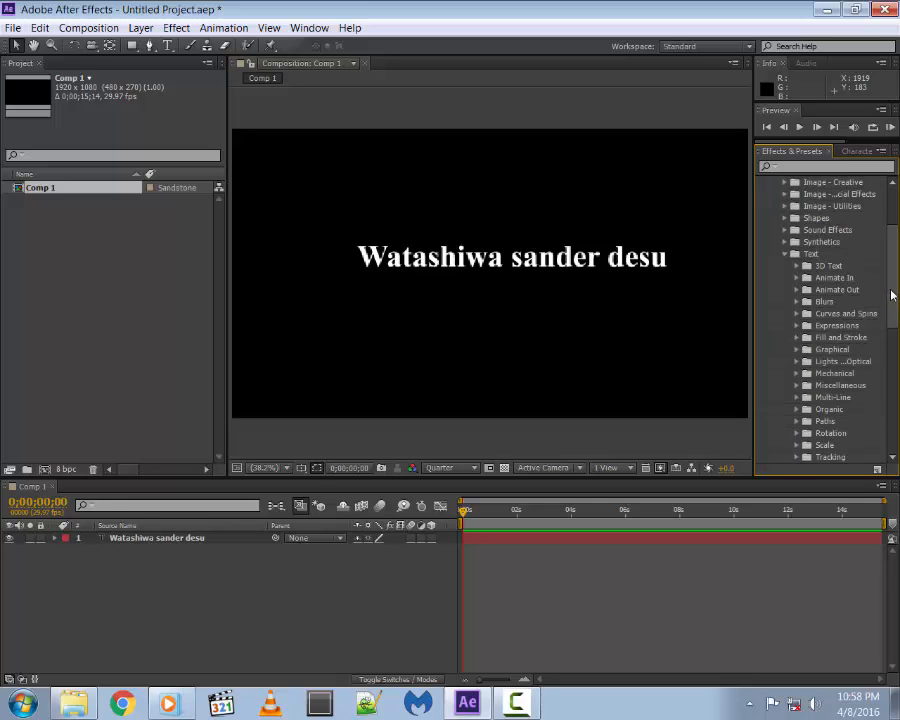
scroll(864, 272, down, 2)
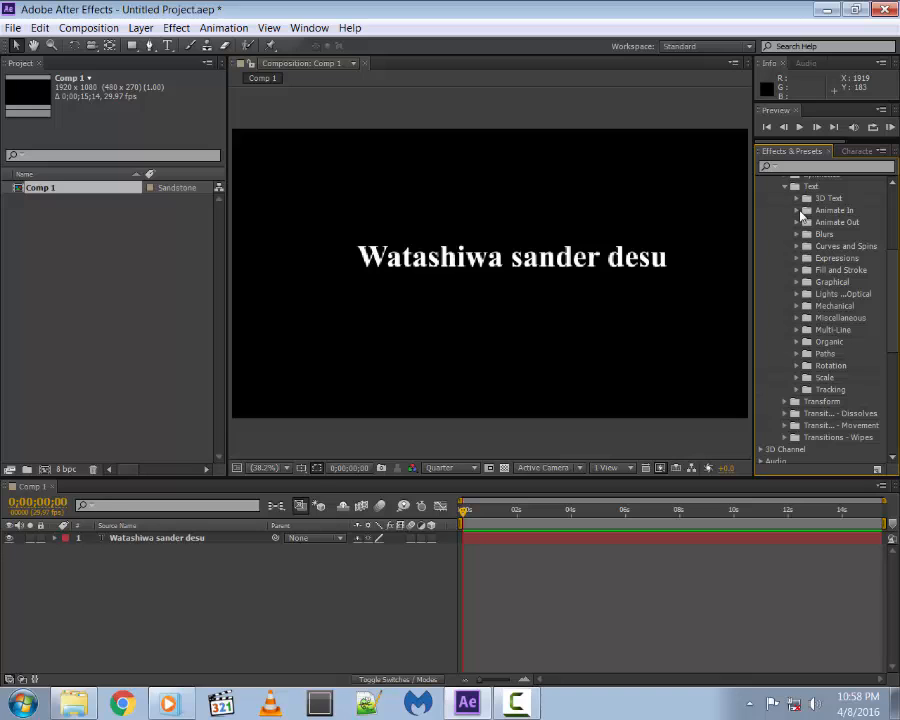
click(798, 211)
Apply the Center Spiral preset to the text layer at the start of the composition
scroll(886, 286, down, 5)
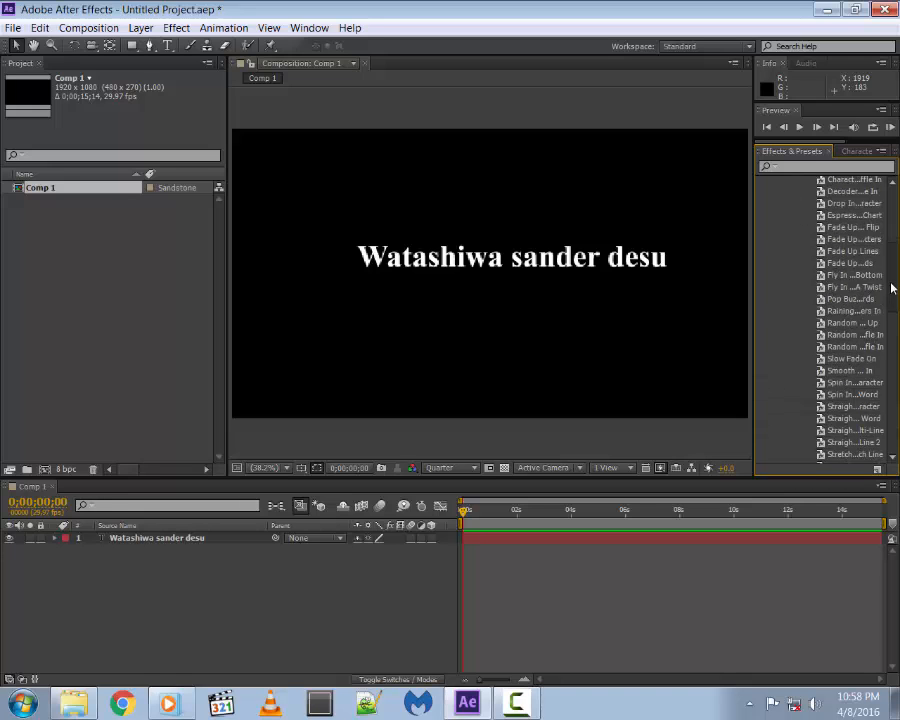
drag(893, 314, 888, 274)
drag(846, 197, 508, 260)
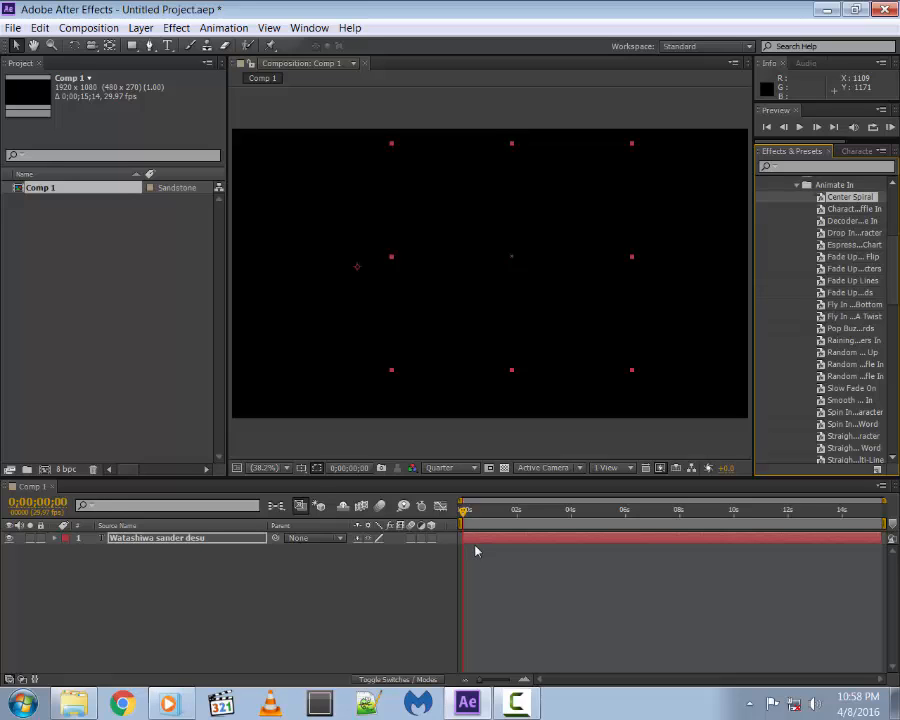
Reveal the text layer's keyframes and preview the Center Spiral animation from the start
click(223, 560)
click(219, 538)
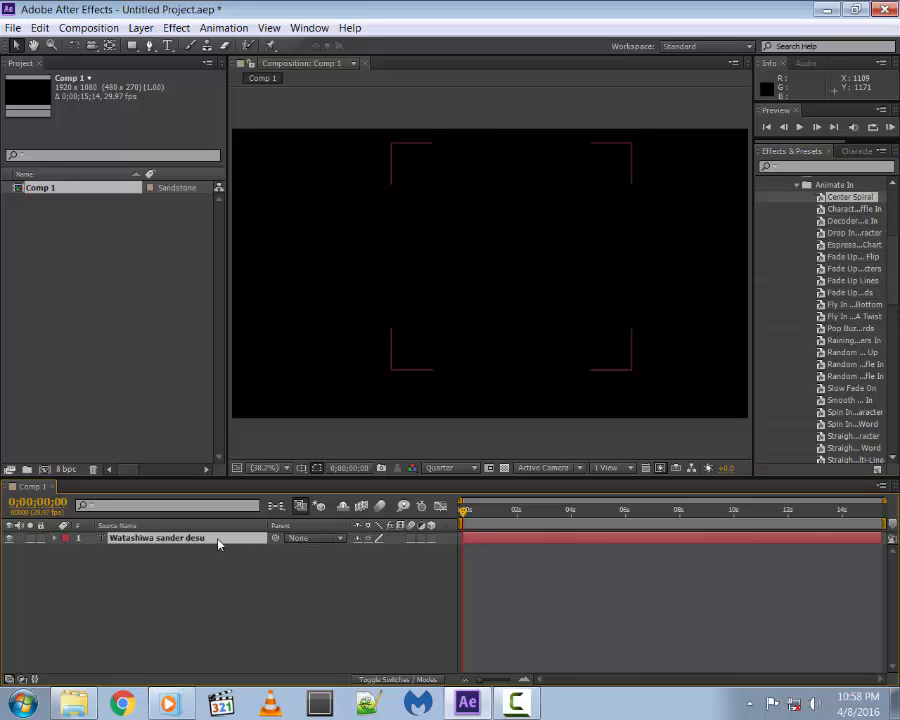
click(222, 553)
click(213, 540)
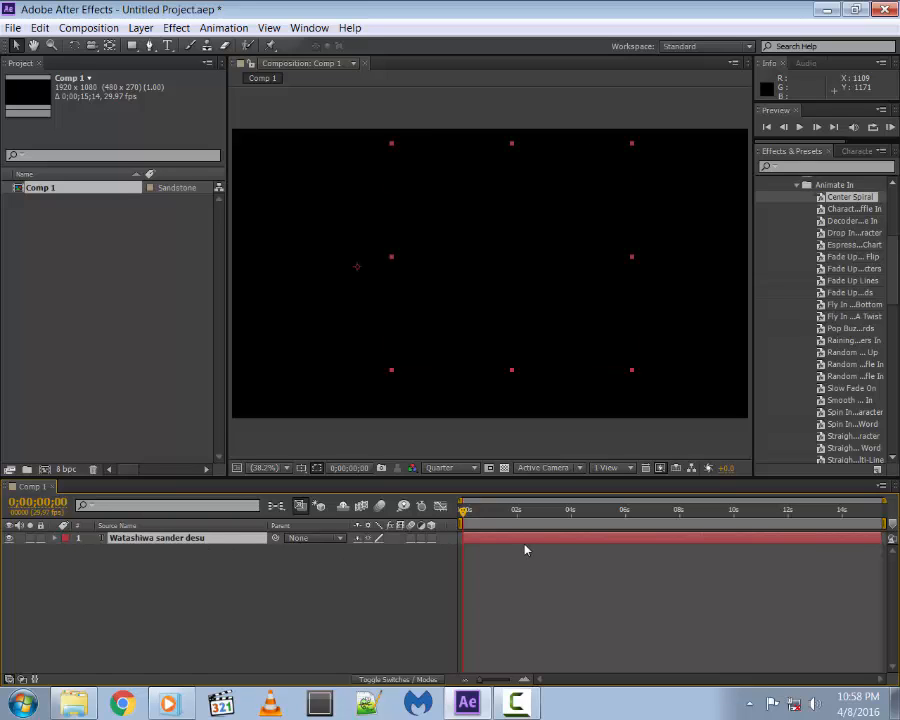
key(u)
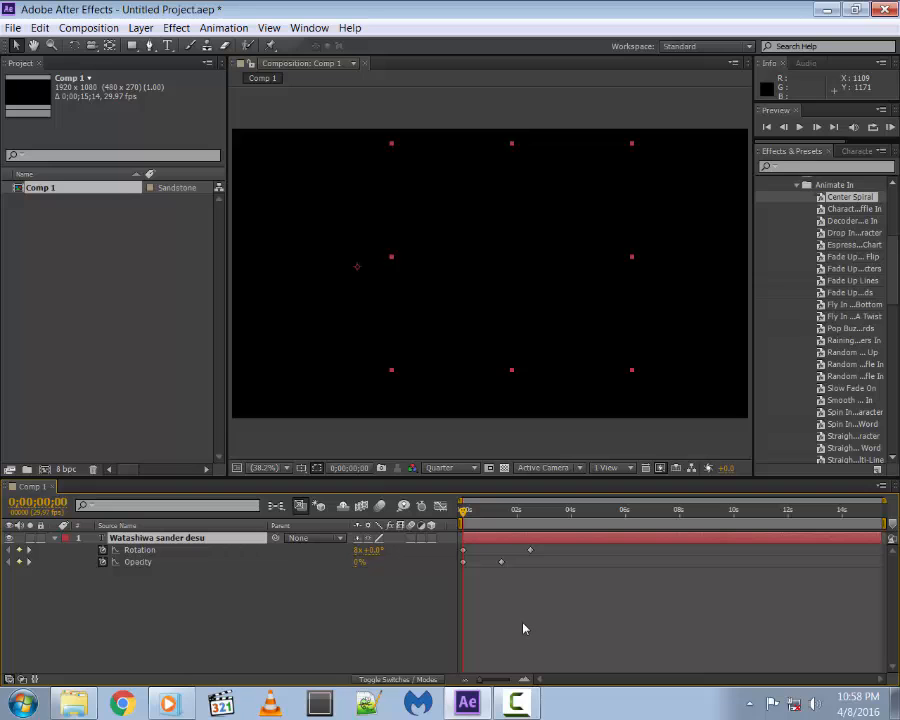
key(space)
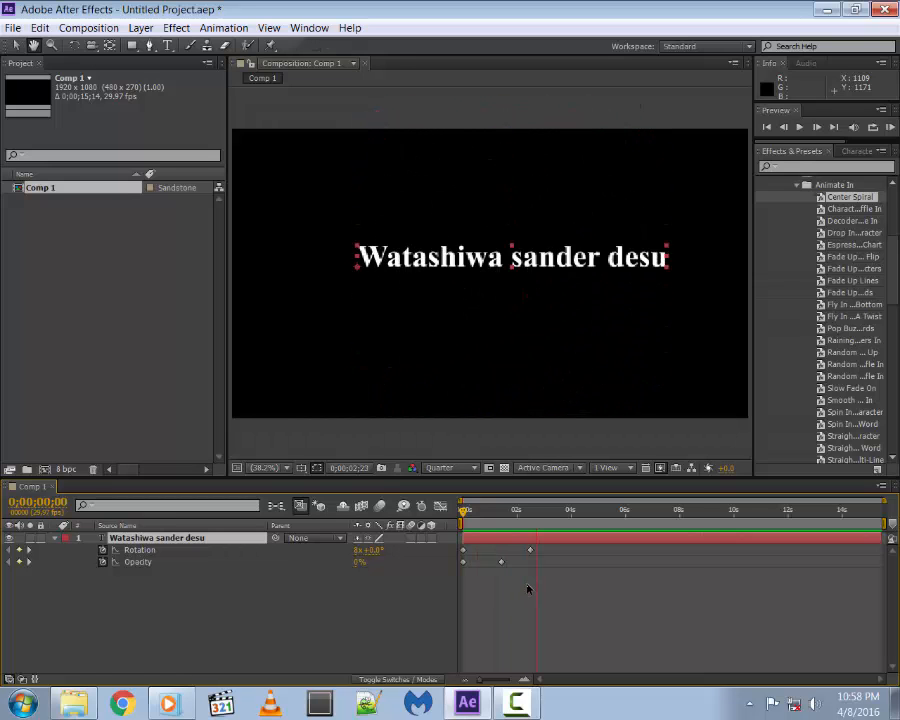
drag(521, 516, 464, 516)
key(space)
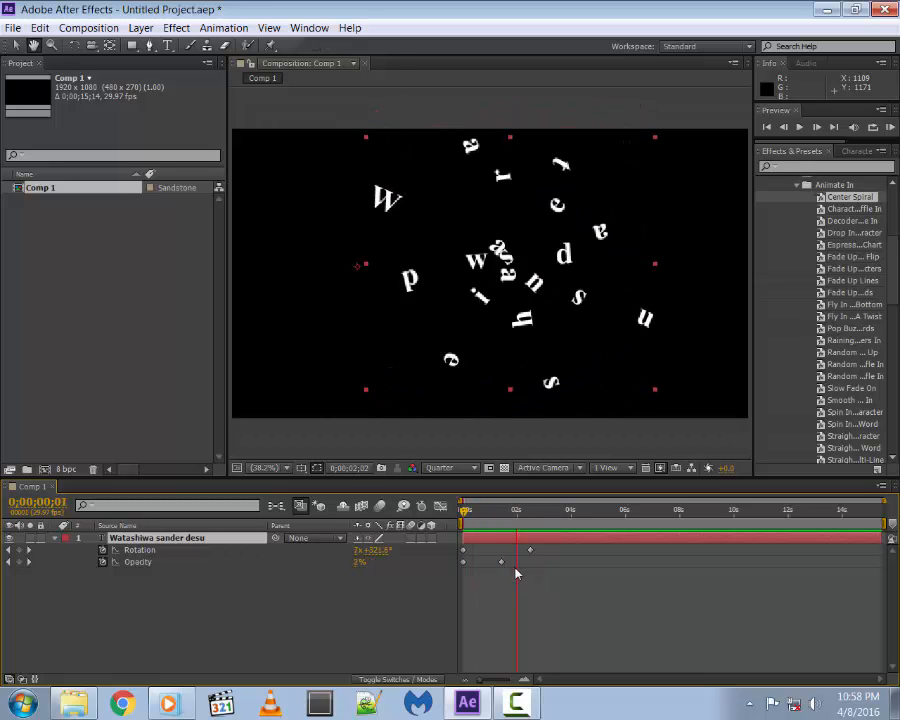
click(518, 574)
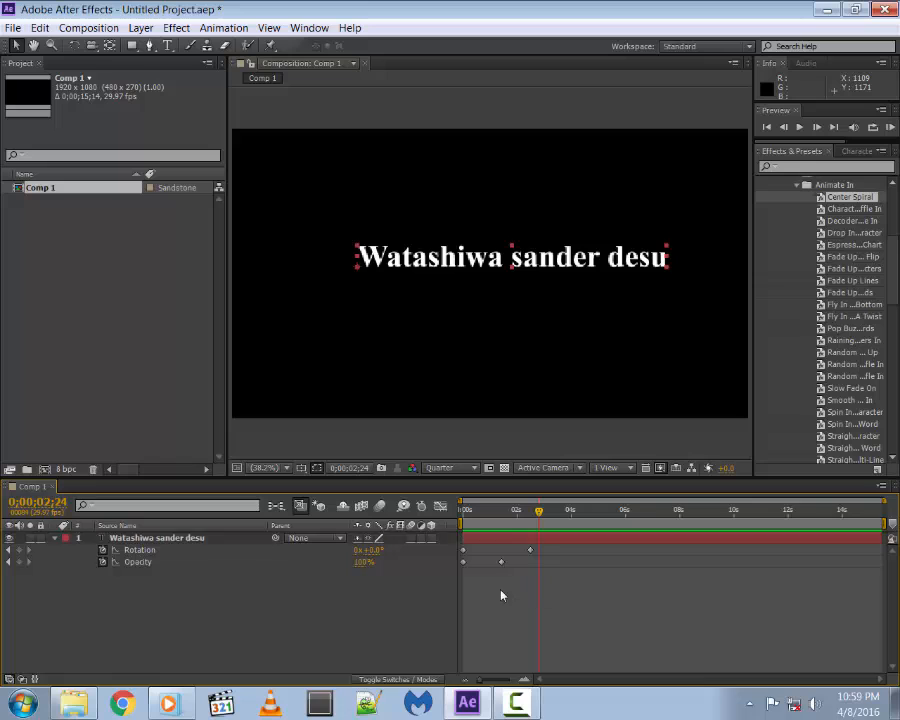
Move the ending Rotation and Opacity keyframes about one second earlier and preview the faster animation
drag(498, 590, 510, 549)
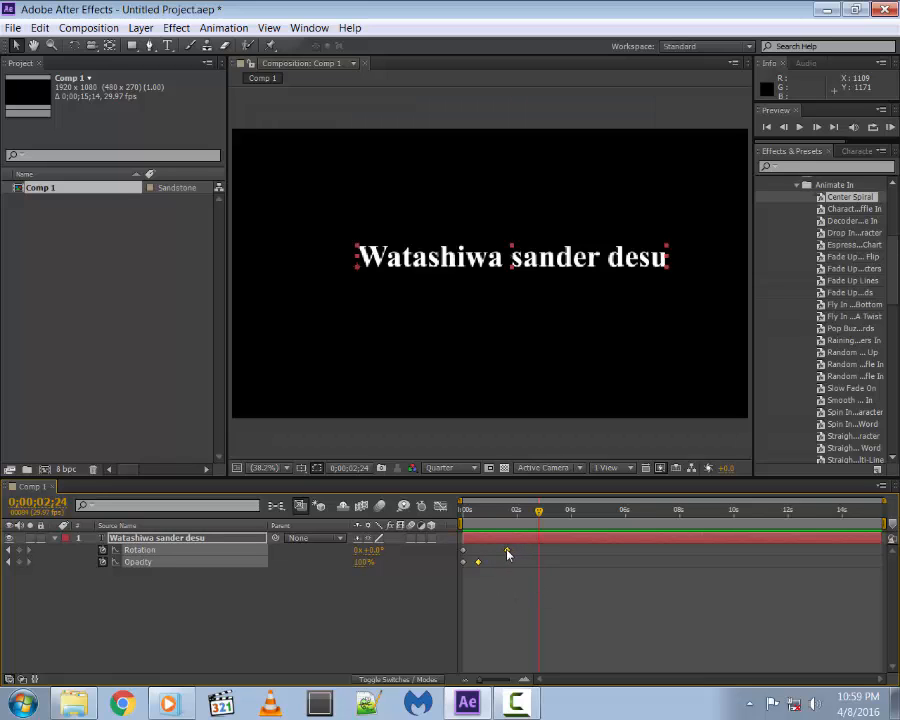
click(498, 574)
key(Home)
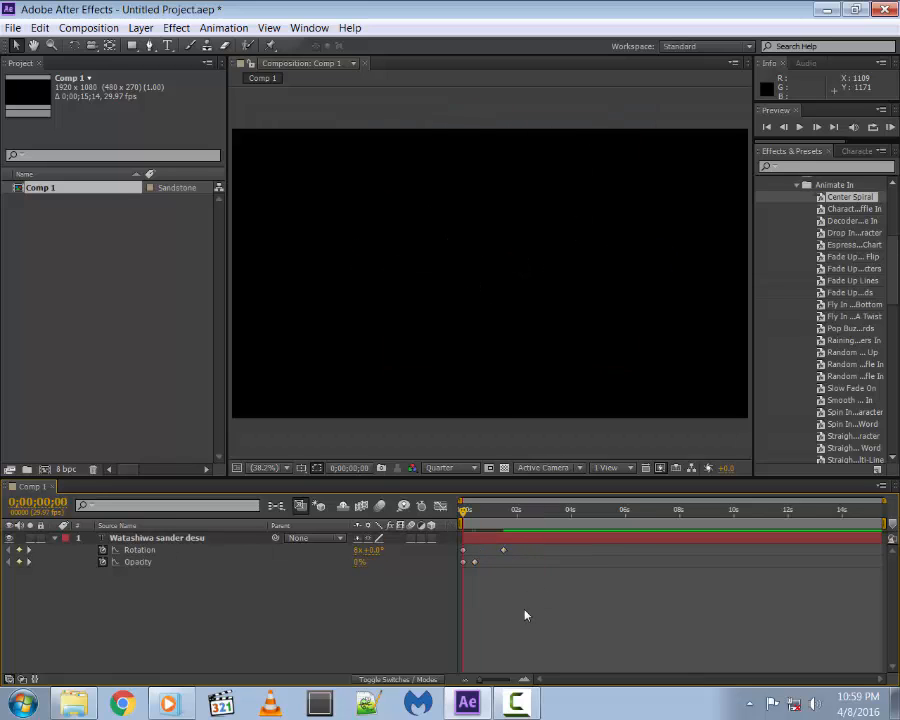
key(space)
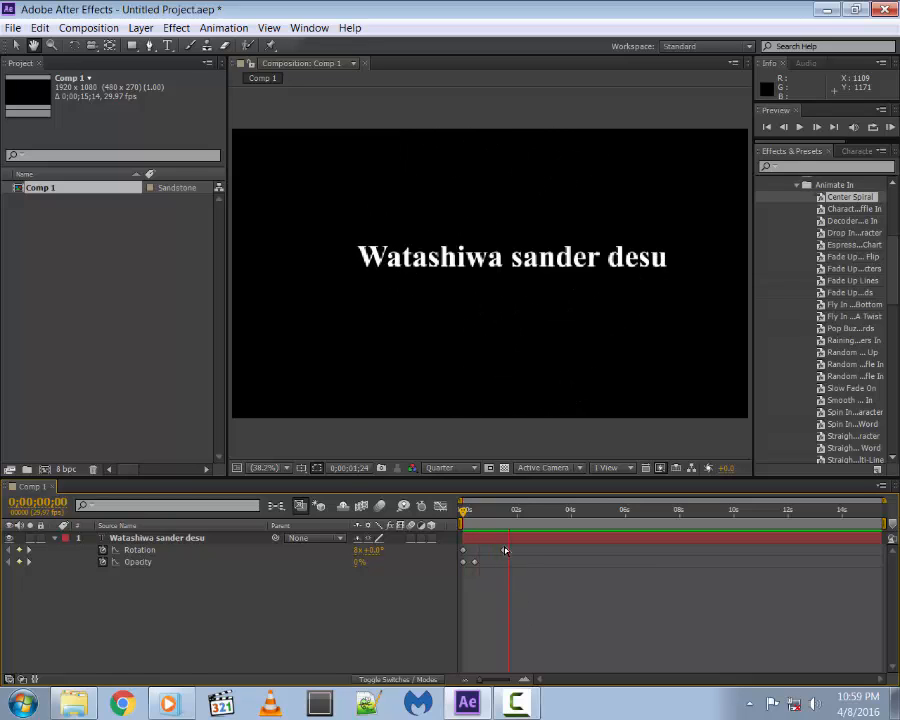
Move the ending Rotation keyframe back to just before the 1-second mark and preview the spiral again
click(503, 550)
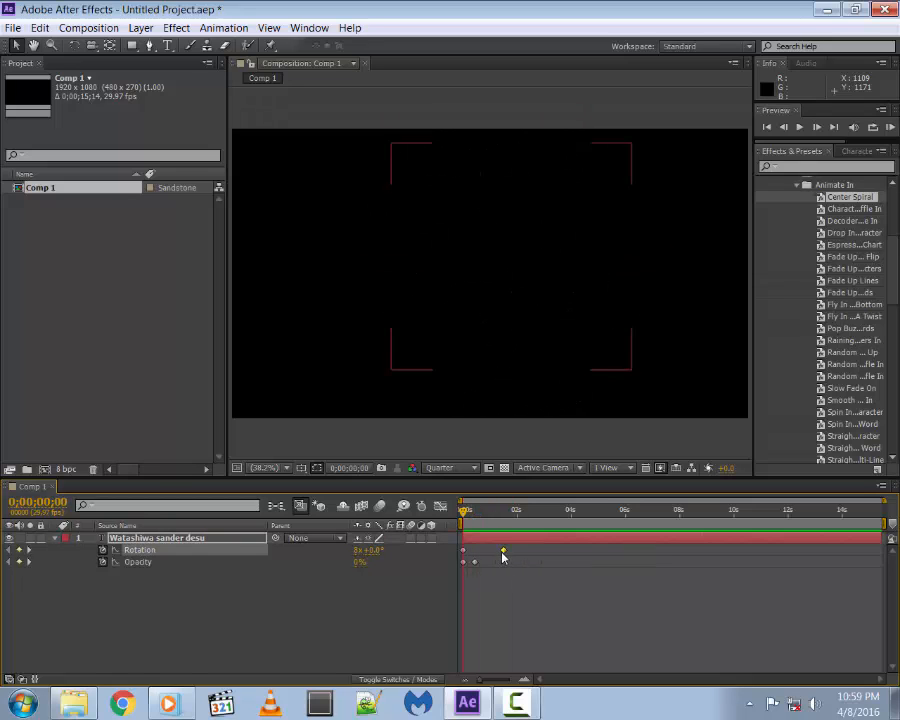
drag(503, 550, 486, 550)
click(486, 572)
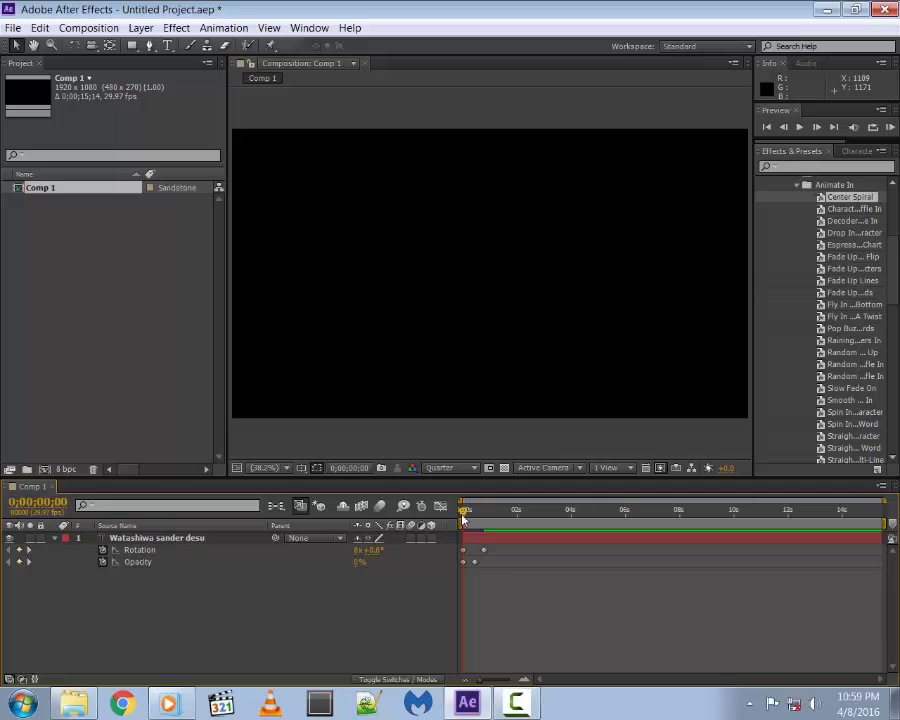
key(space)
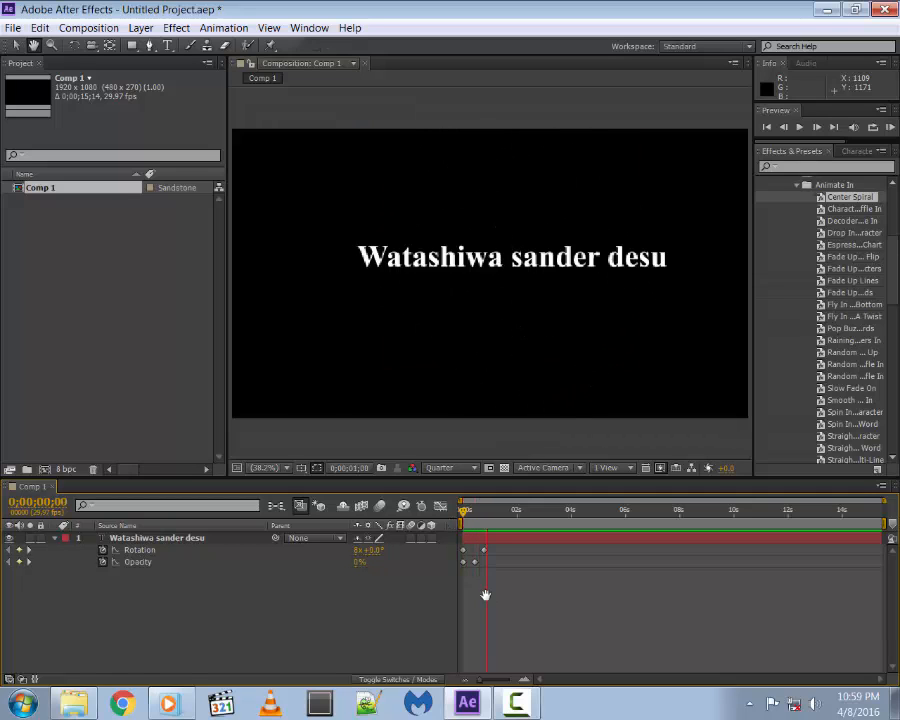
click(484, 540)
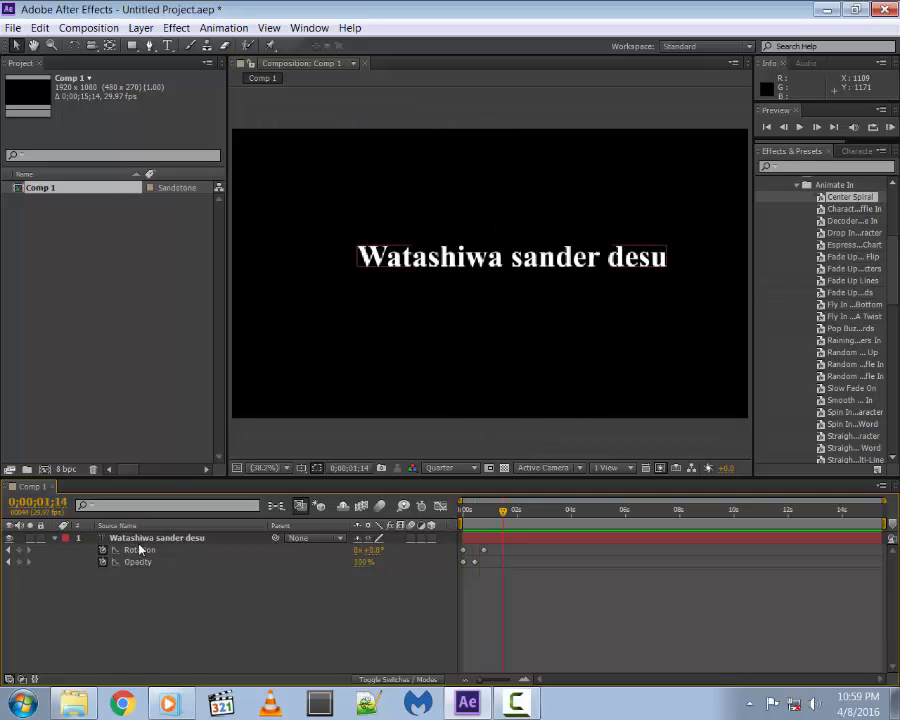
Delete all the Rotation and Opacity keyframes and collapse the text layer's properties
click(499, 591)
drag(522, 600, 456, 557)
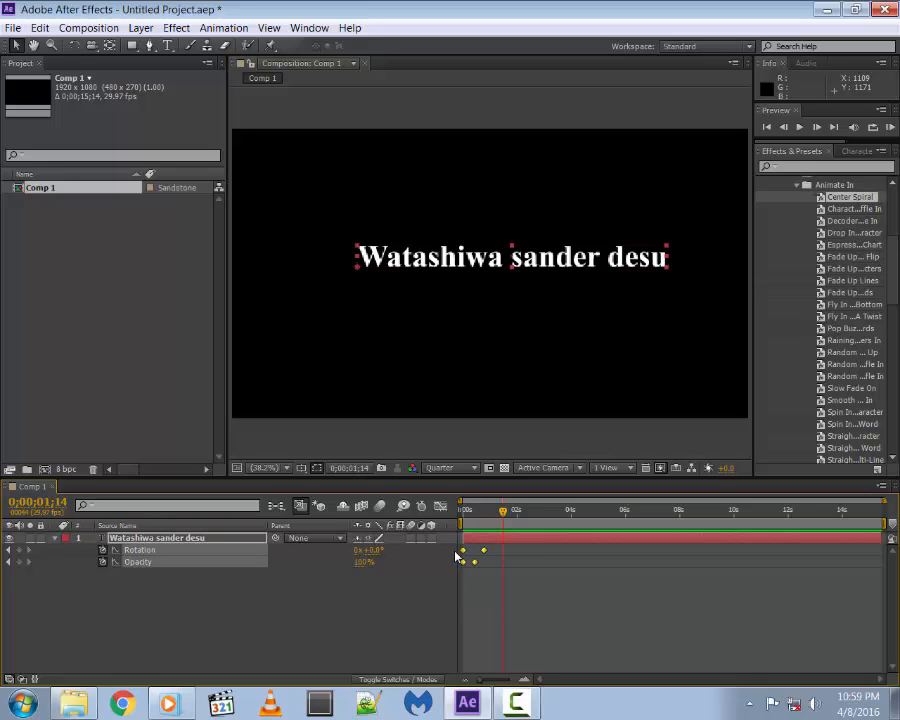
key(Delete)
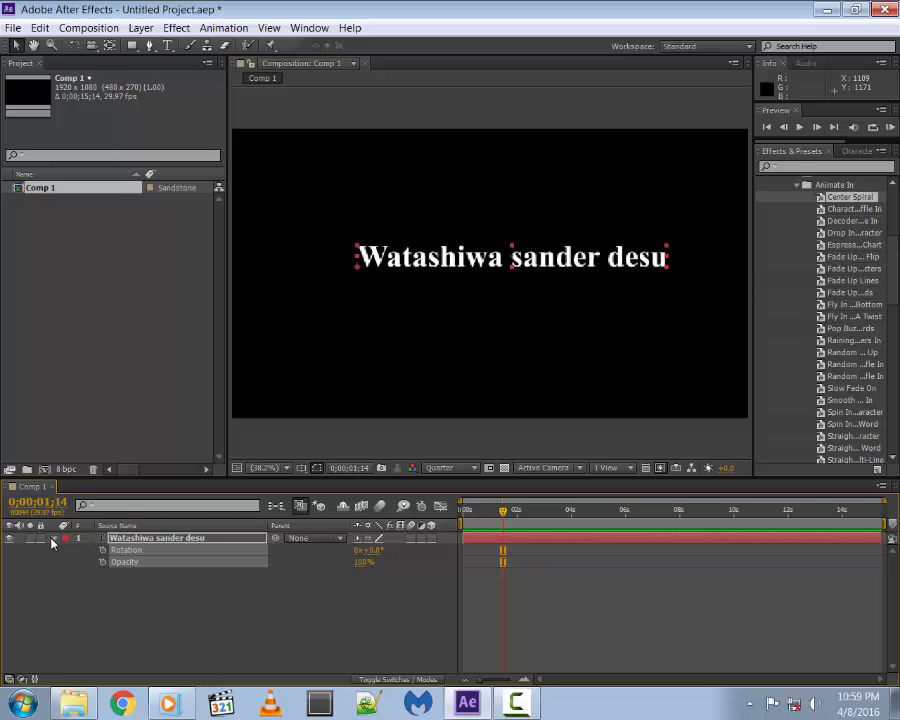
click(459, 585)
click(56, 538)
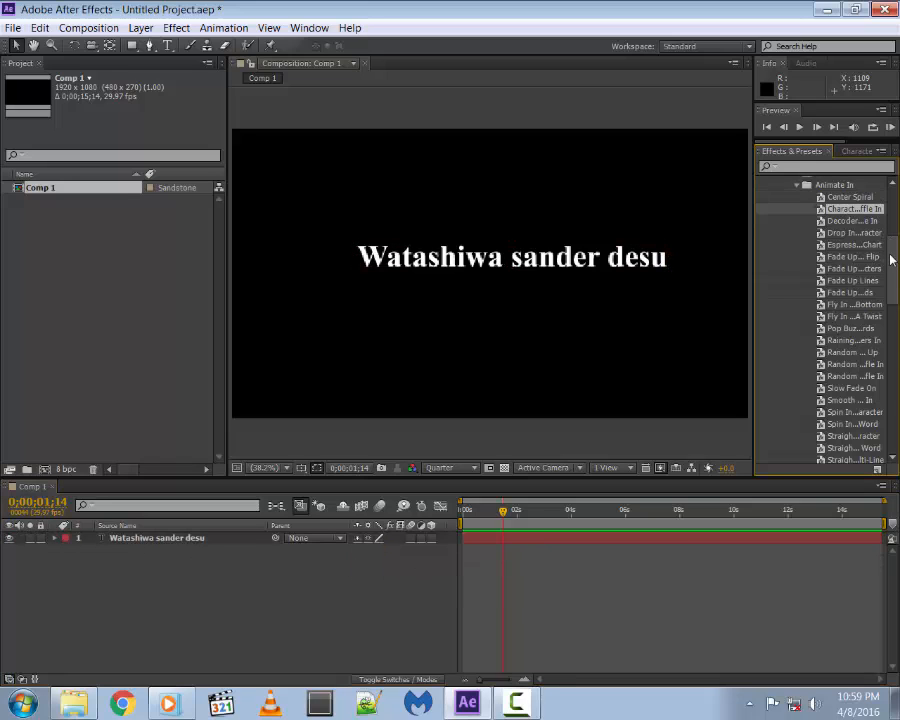
Apply the second of the two "Random…fle In" presets to the text layer at 0;00;01;14 and reveal its keyframes
drag(890, 235, 504, 538)
click(856, 304)
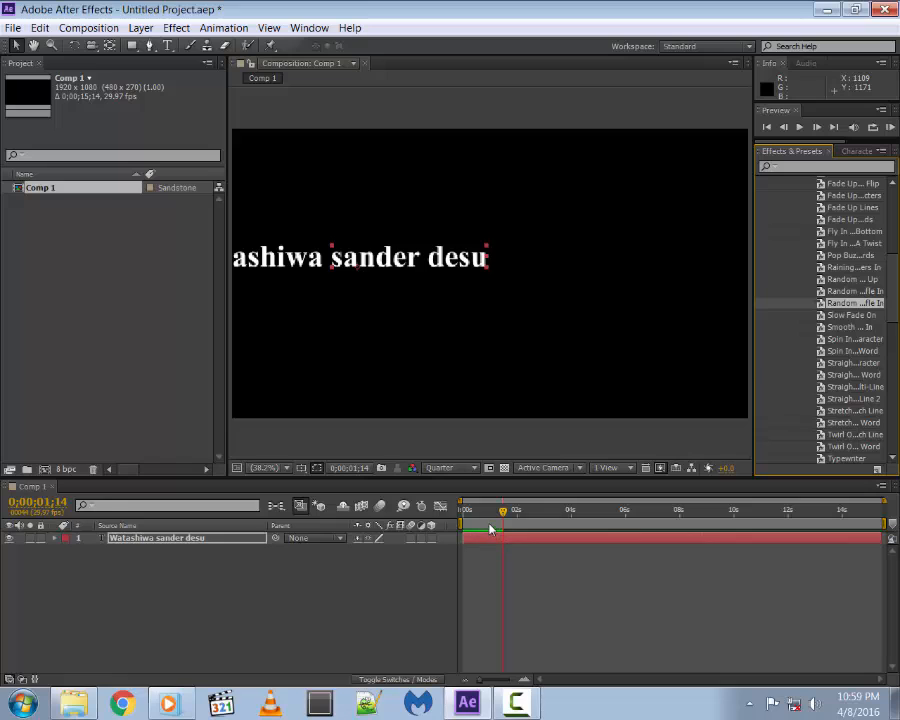
click(466, 522)
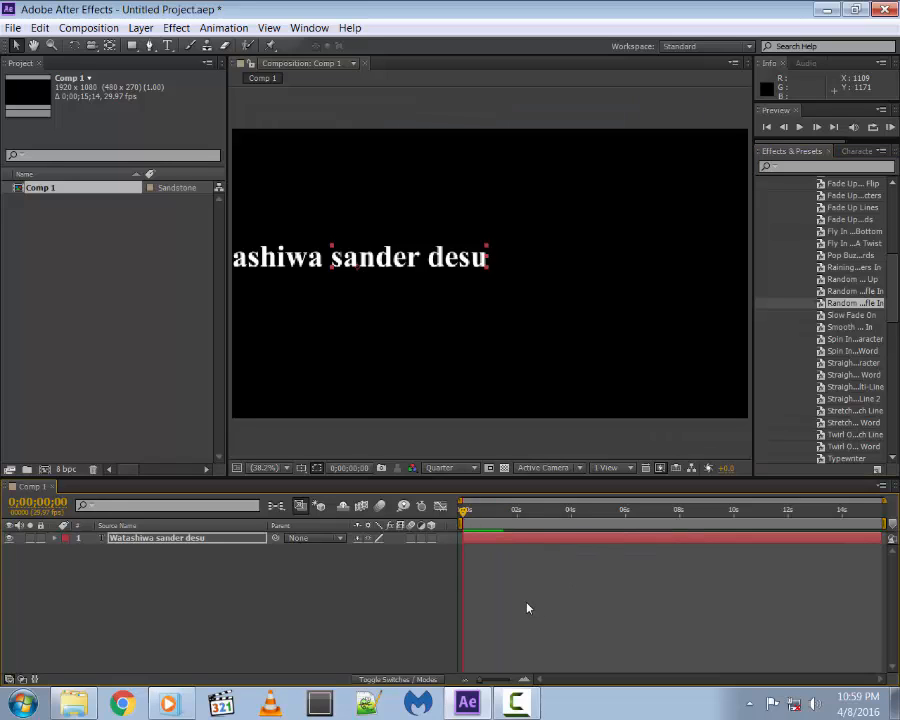
key(u)
Preview the shuffle-in animation from its first keyframe and delete both Offset keyframes
click(497, 517)
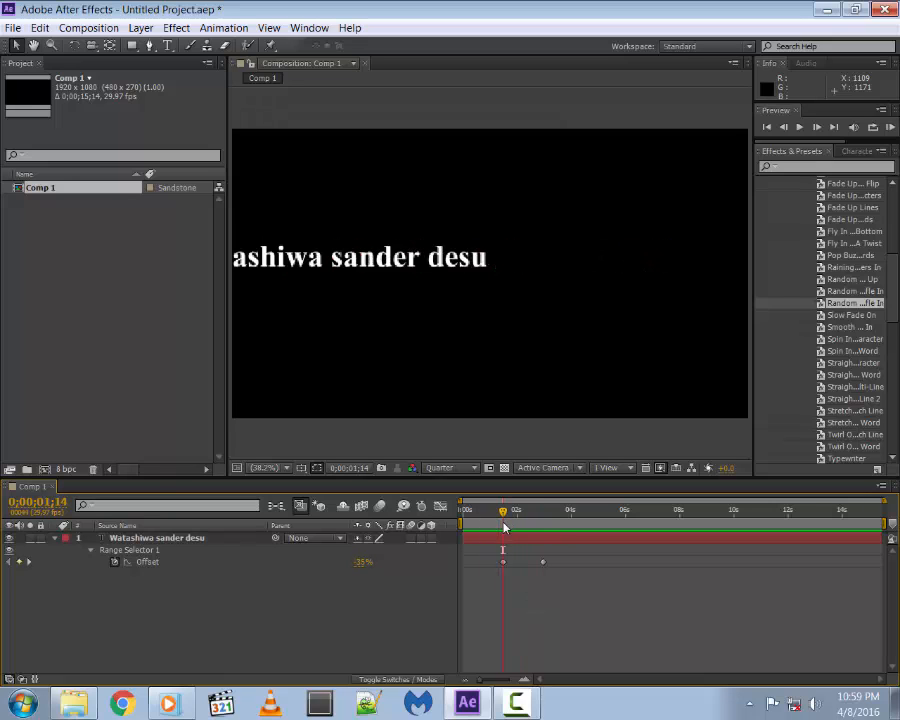
key(space)
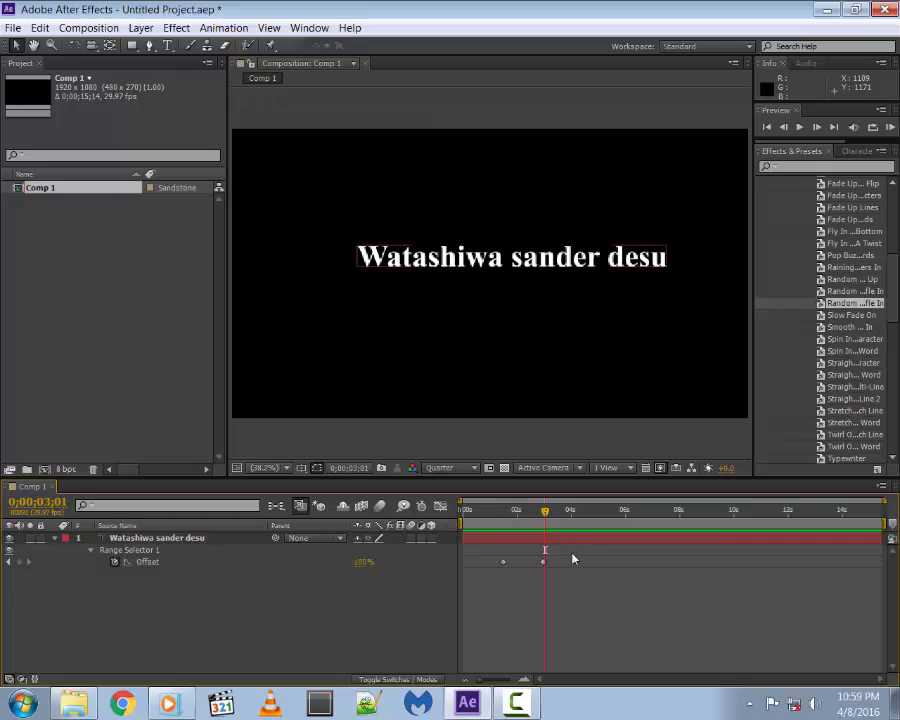
drag(581, 549, 481, 581)
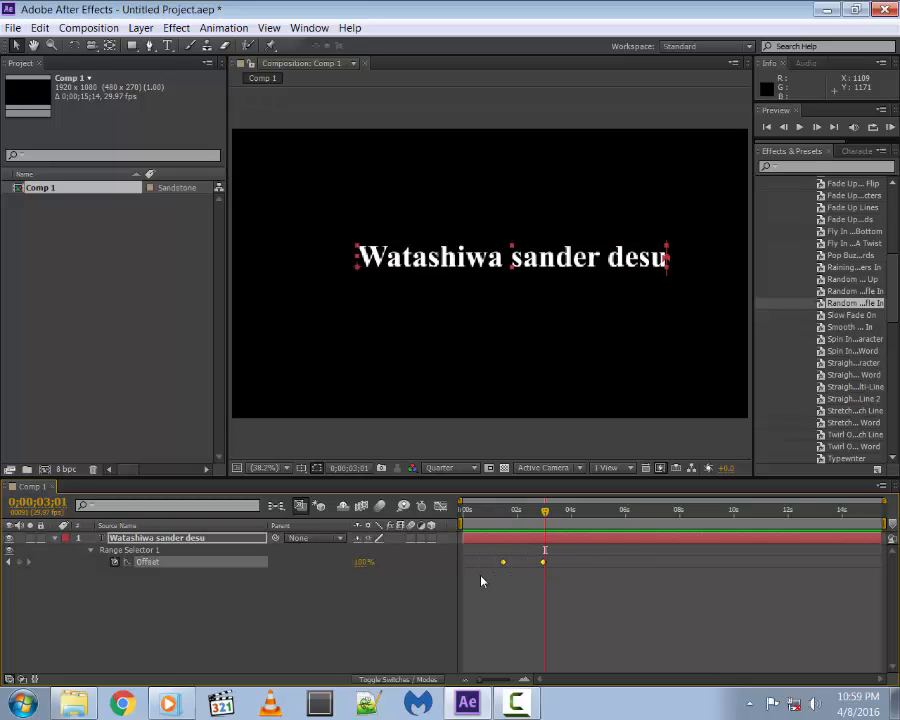
key(Delete)
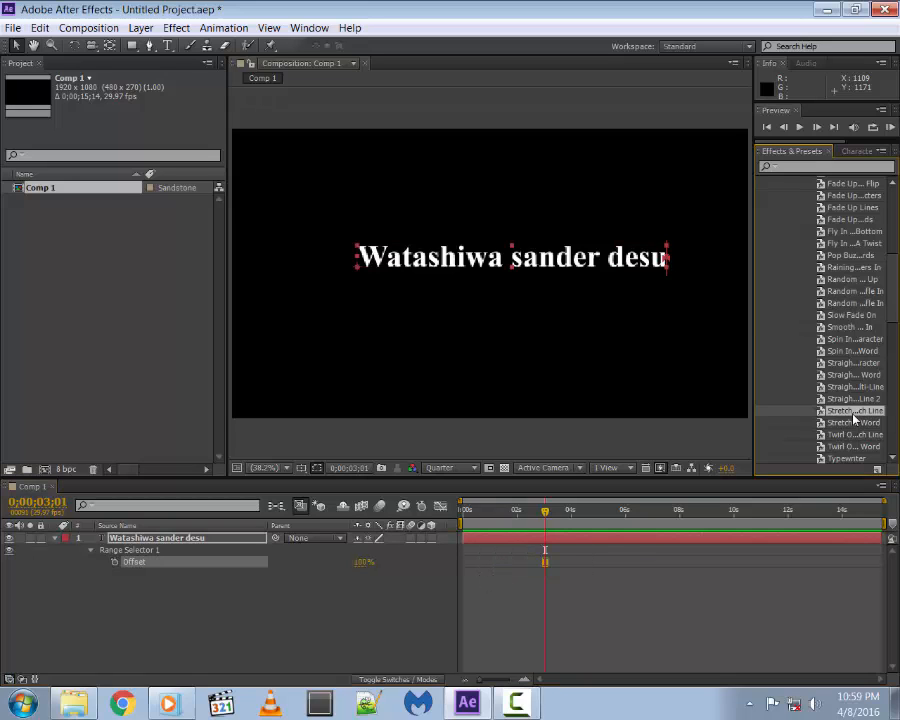
Apply the Typewriter preset to the text layer at 0;00;00;05
scroll(852, 415, down, 3)
click(845, 376)
click(845, 365)
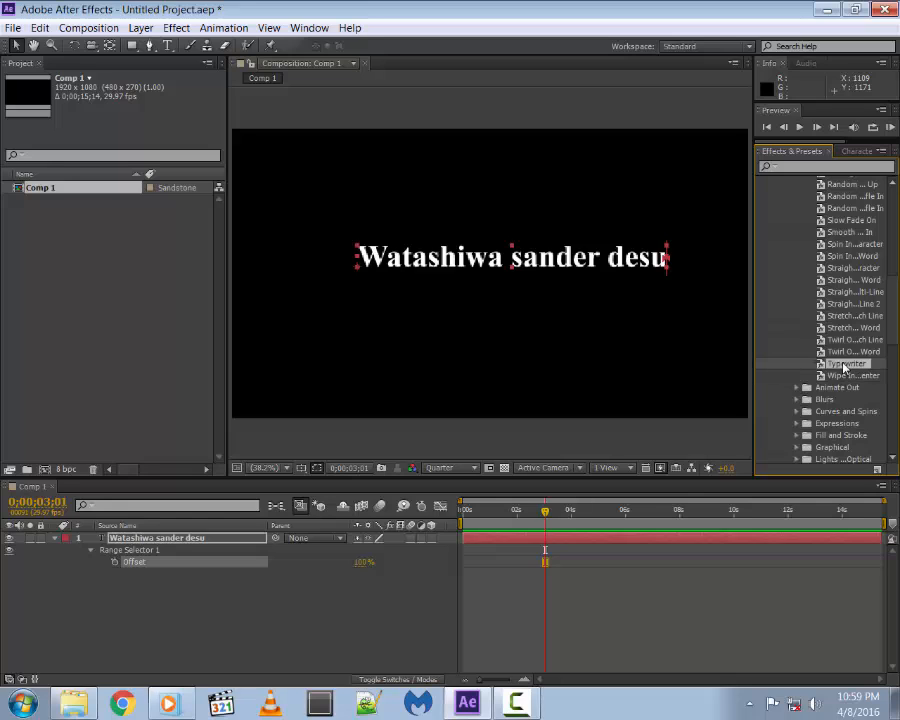
click(482, 514)
click(468, 520)
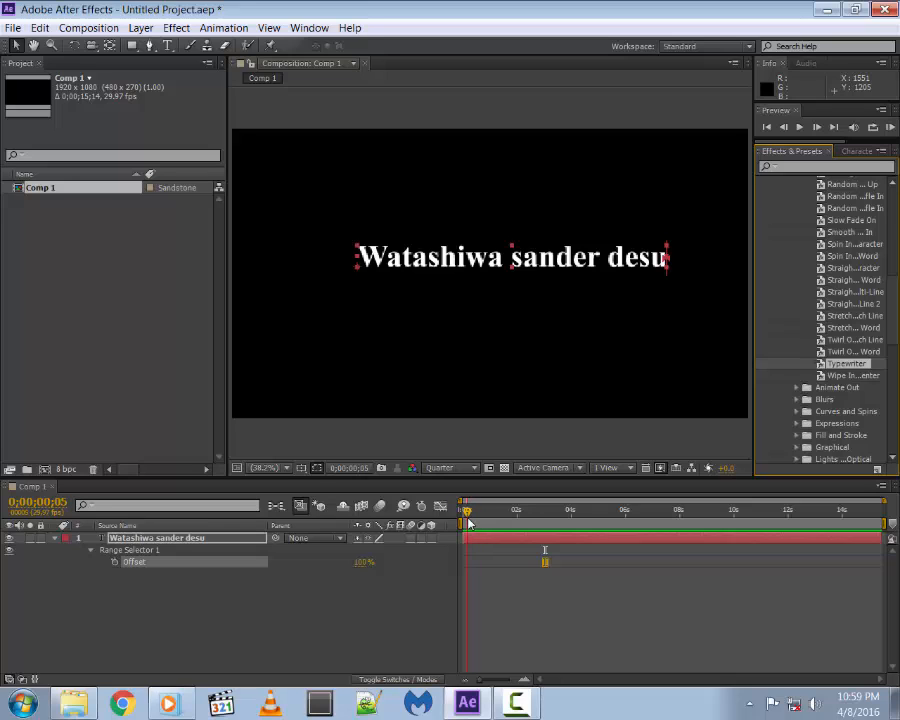
drag(858, 366, 507, 542)
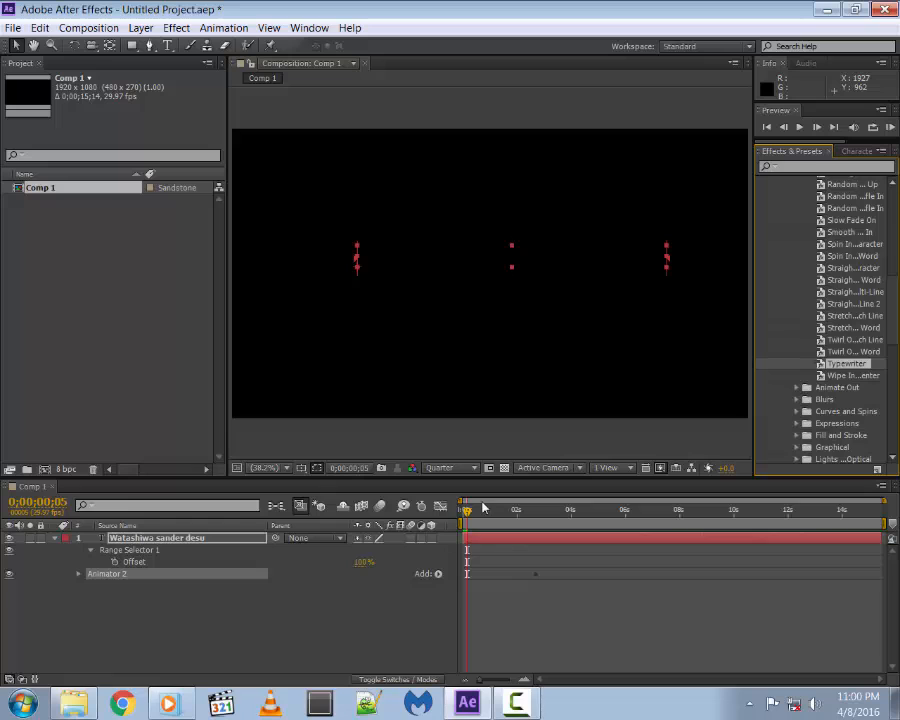
Reveal the text layer's animated and modified properties and preview the Typewriter animation
click(494, 540)
key(u)
key(u)
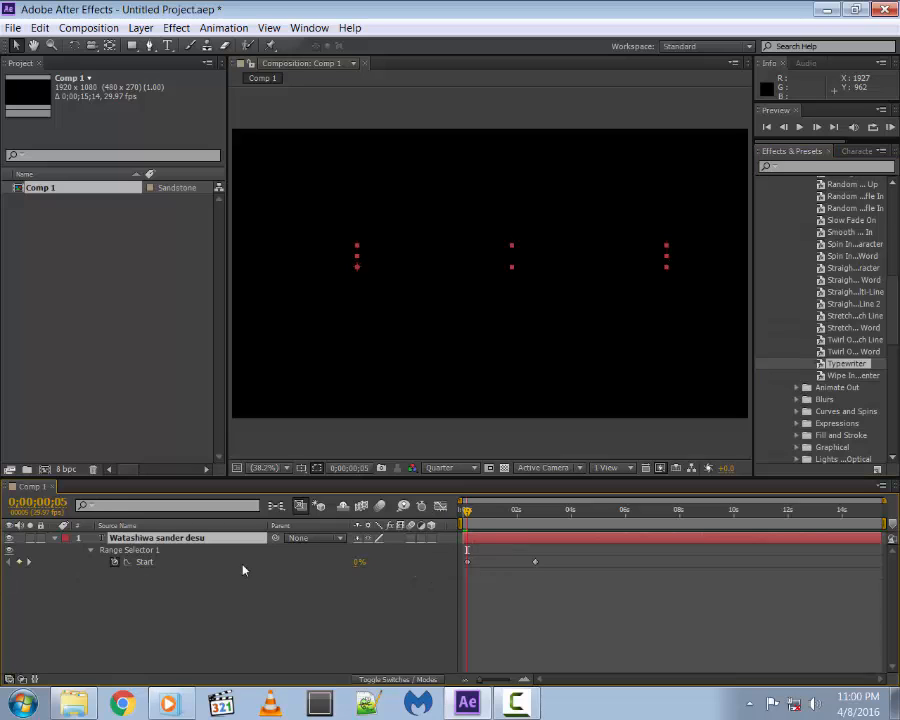
scroll(590, 588, down, 10)
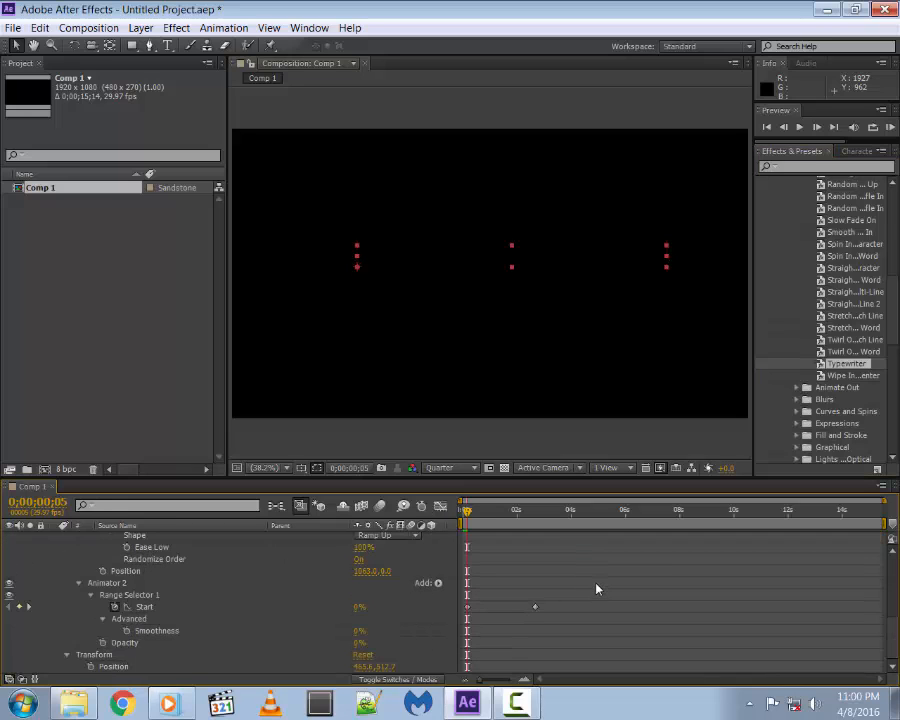
key(space)
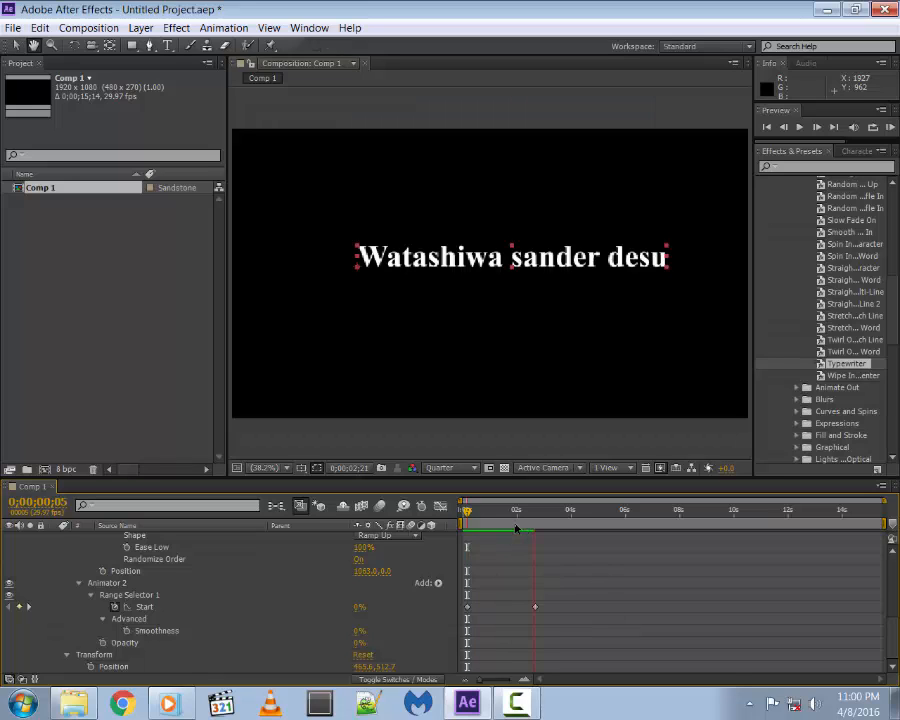
Replay the Typewriter animation from the beginning of the composition
key(space)
drag(513, 519, 459, 525)
key(space)
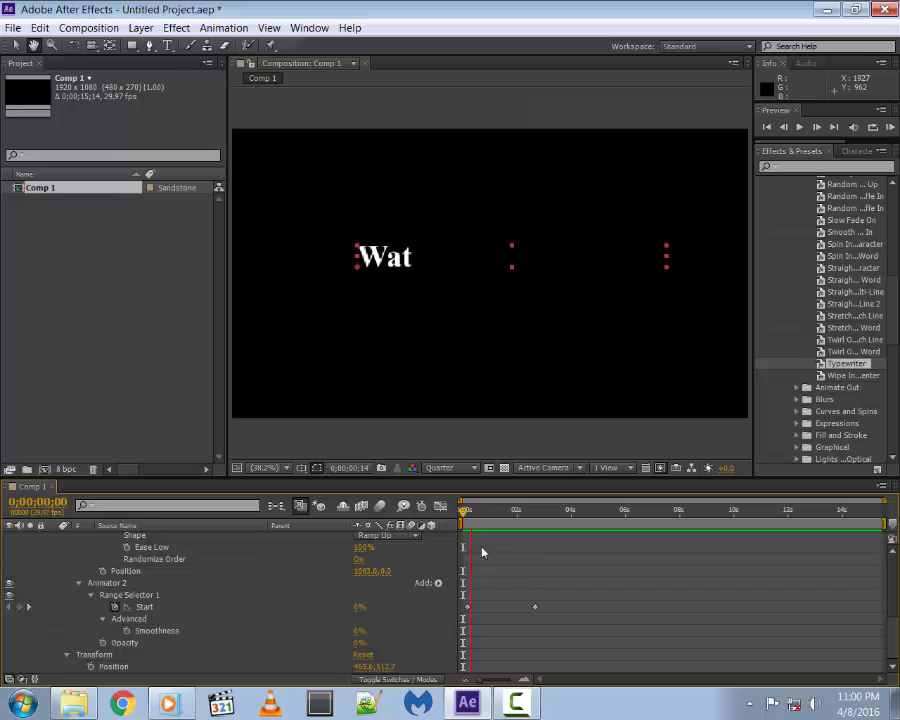
Move the second Start keyframe of Animator 2's range selector earlier, to about 1.7 seconds, and preview the typing speed
click(533, 607)
drag(500, 609, 512, 609)
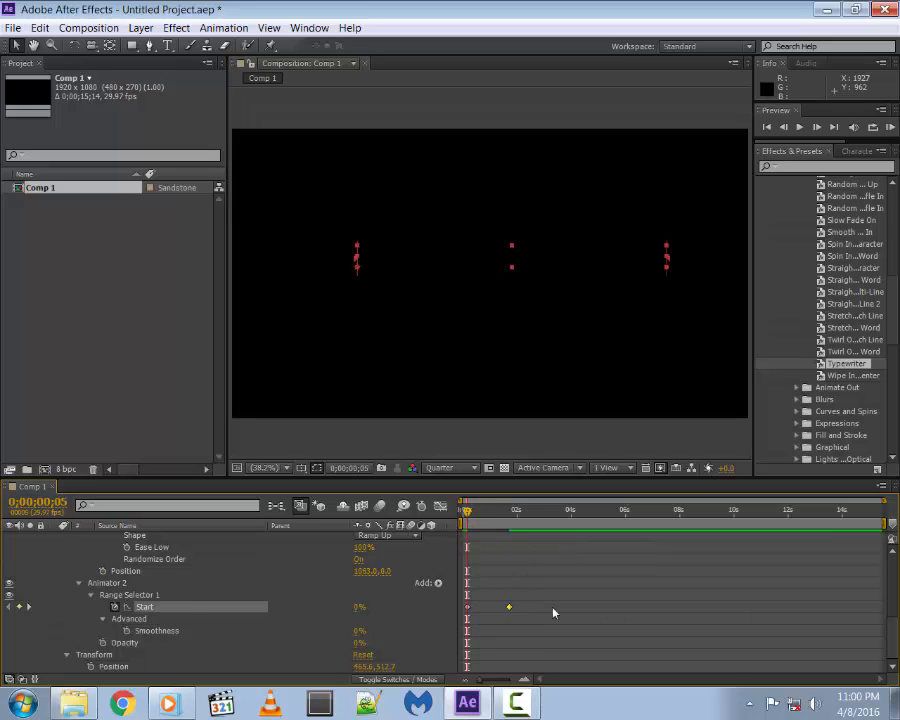
key(space)
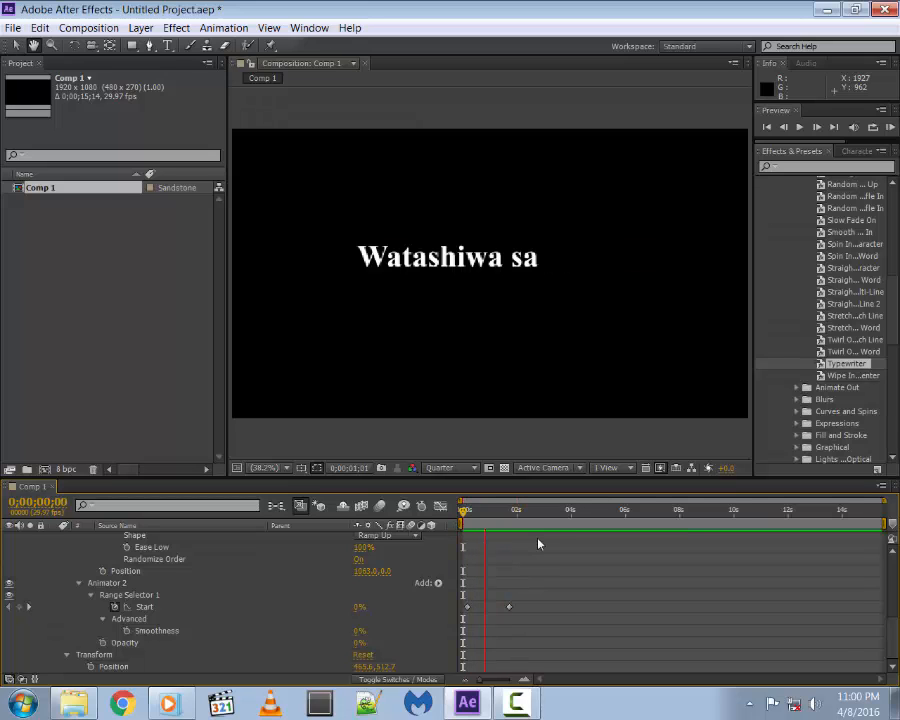
click(493, 516)
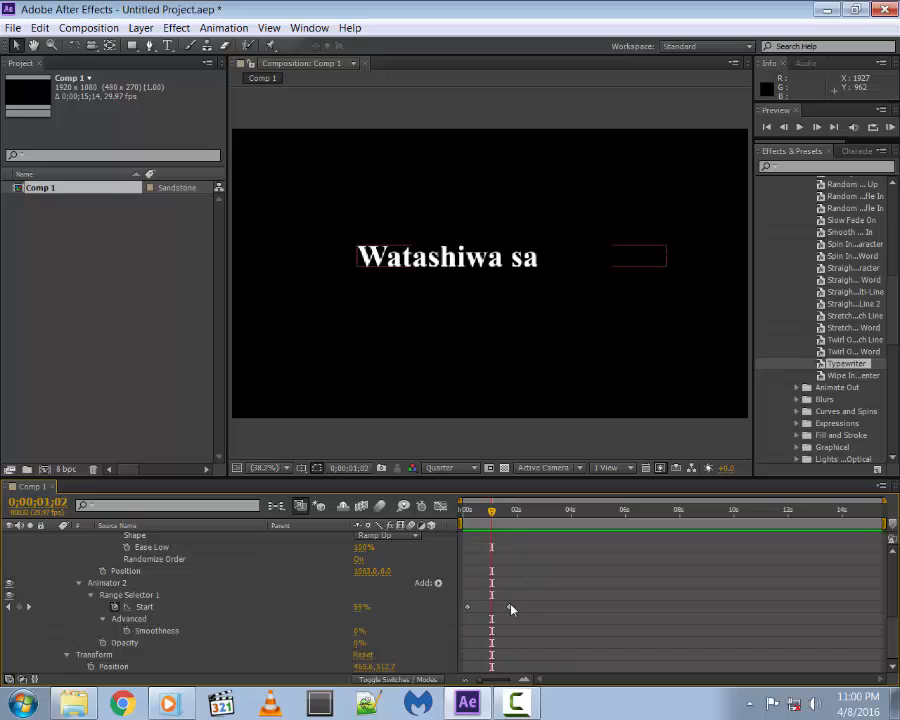
Move the second Start keyframe of Animator 2 to about 0.8 seconds and preview the typing from near the first keyframe
drag(509, 607, 484, 607)
click(465, 520)
key(space)
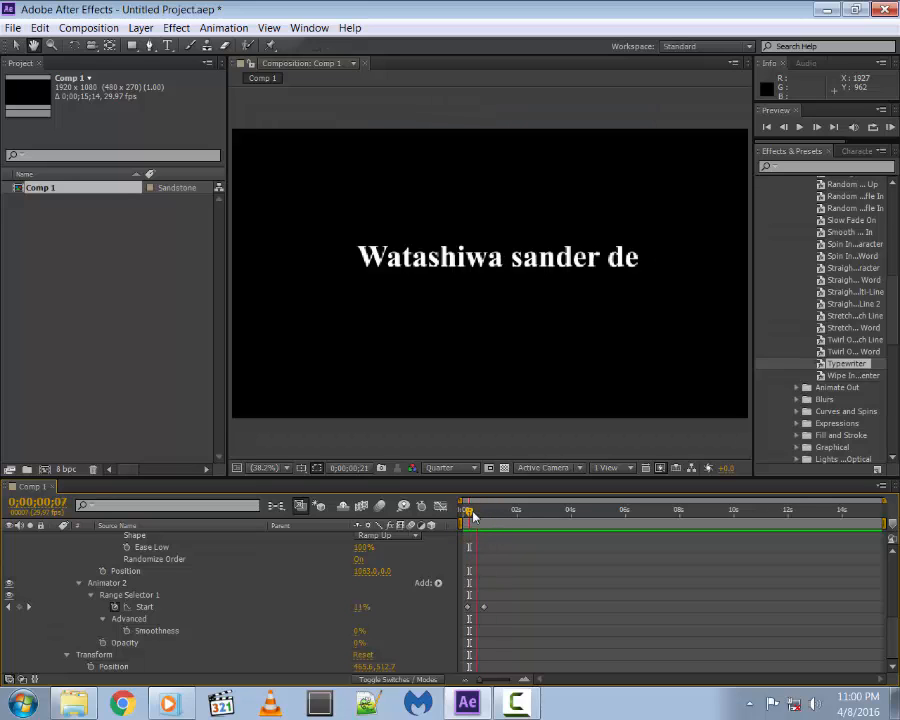
key(space)
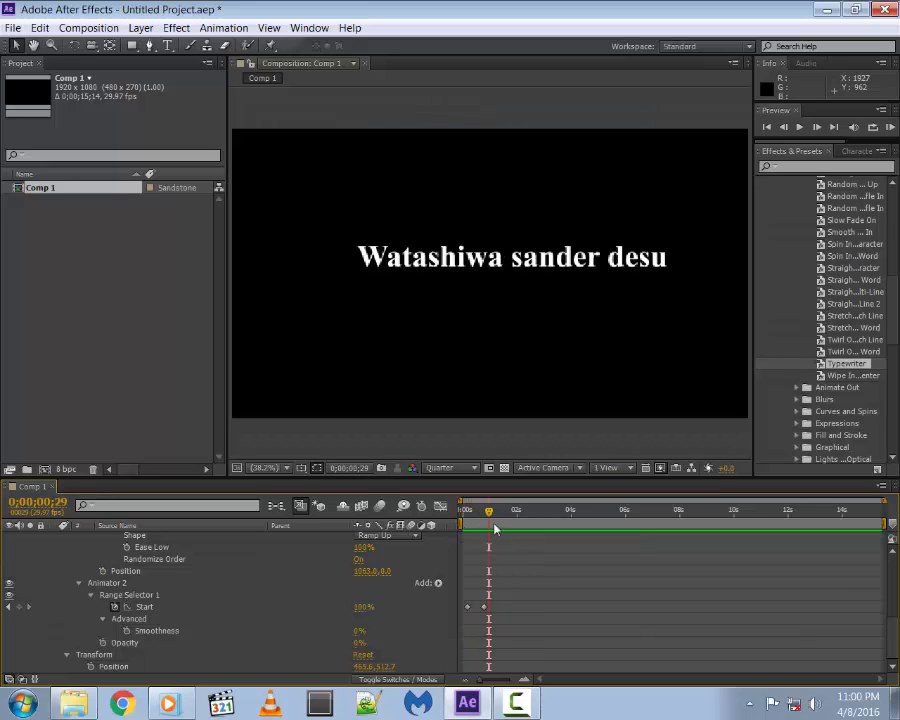
Apply Easy Ease to both Start keyframes of Animator 2's range selector
drag(517, 598, 465, 623)
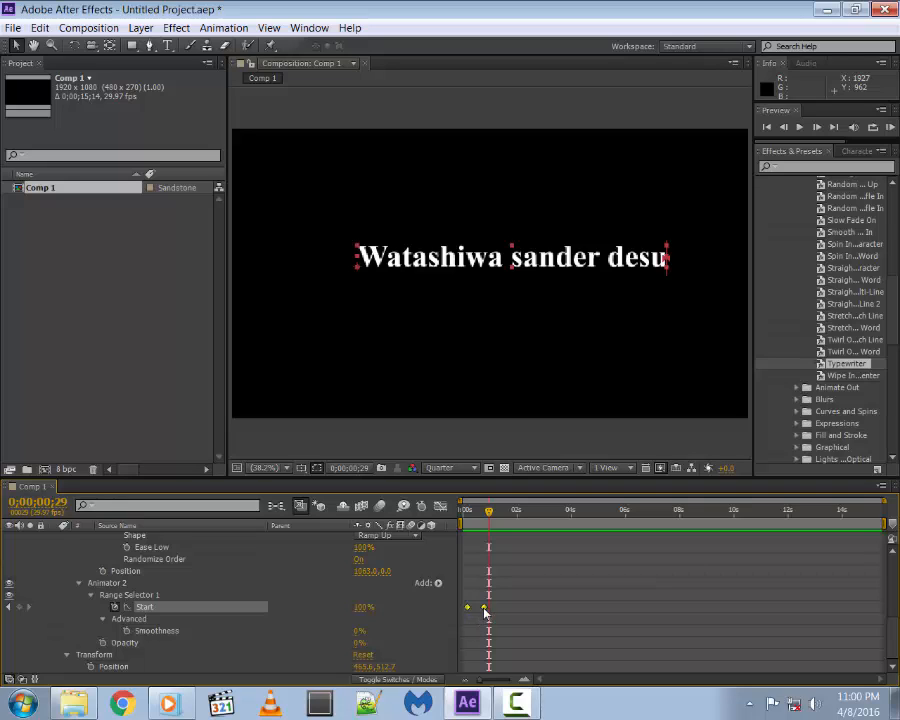
right_click(485, 608)
mouse_move(540, 597)
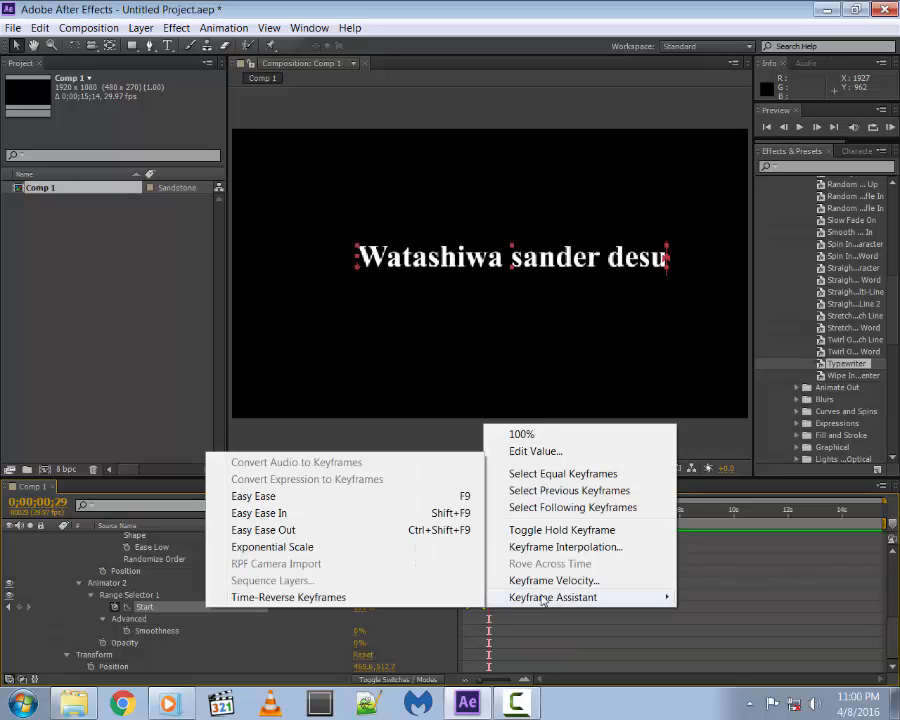
click(361, 498)
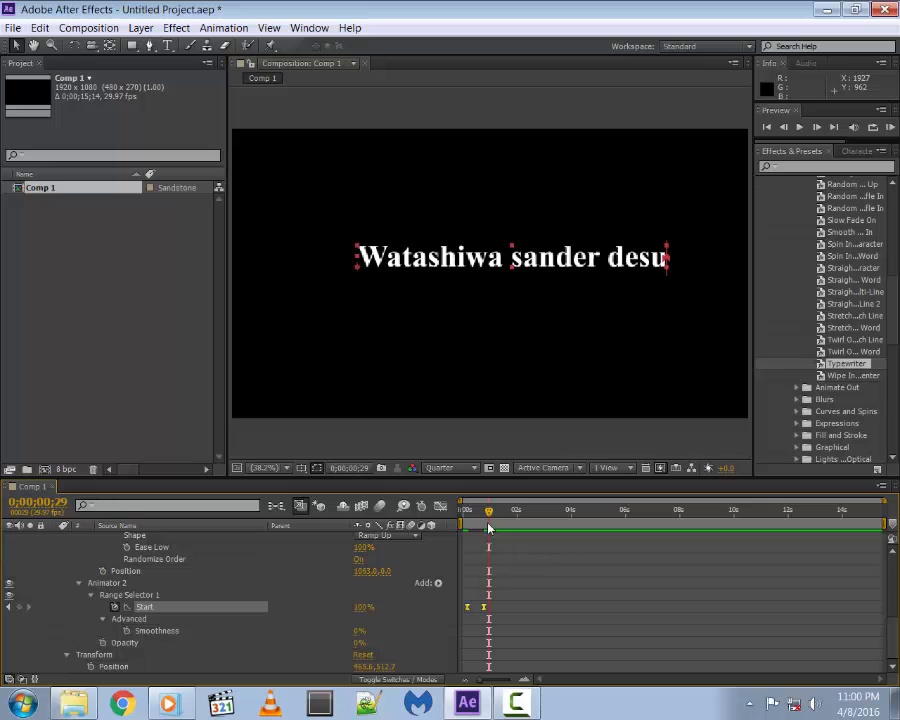
Preview the eased Typewriter animation twice from the start of the composition
drag(488, 524, 461, 523)
click(514, 563)
key(space)
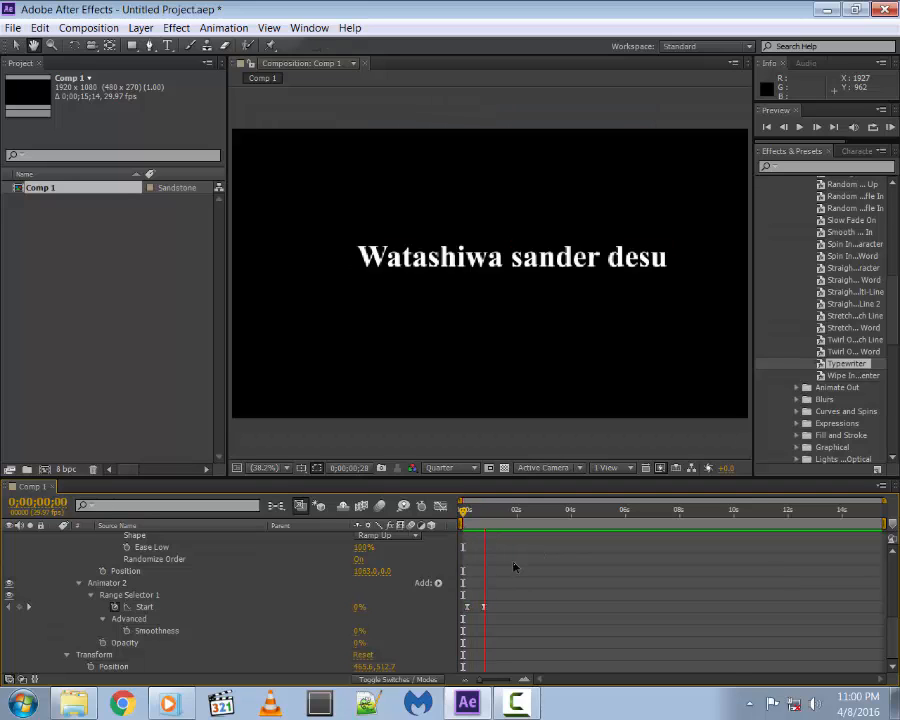
click(487, 525)
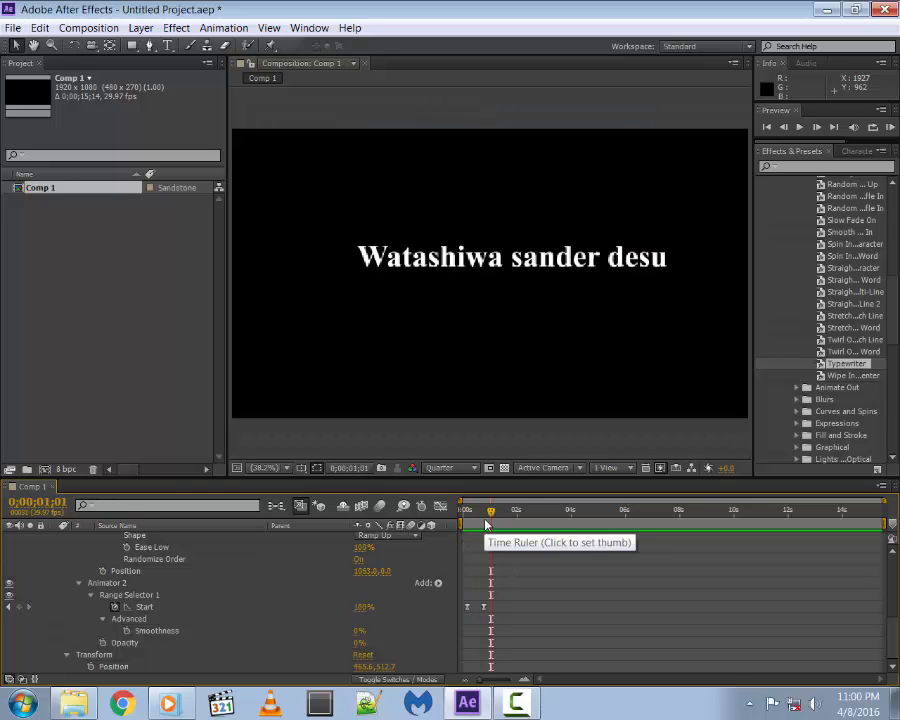
drag(487, 525, 459, 524)
key(space)
key(space)
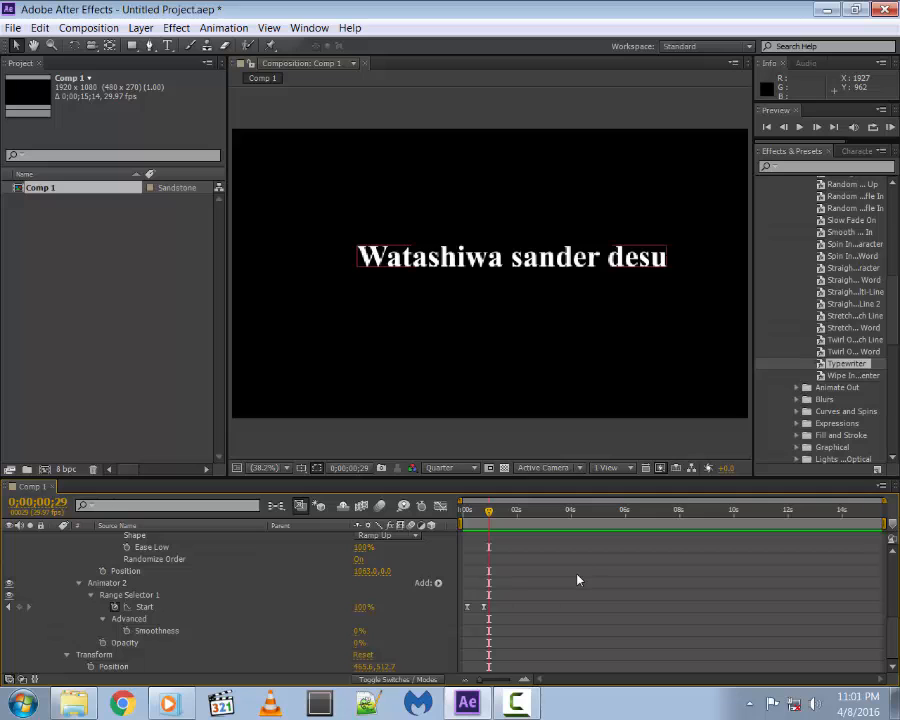
click(516, 703)
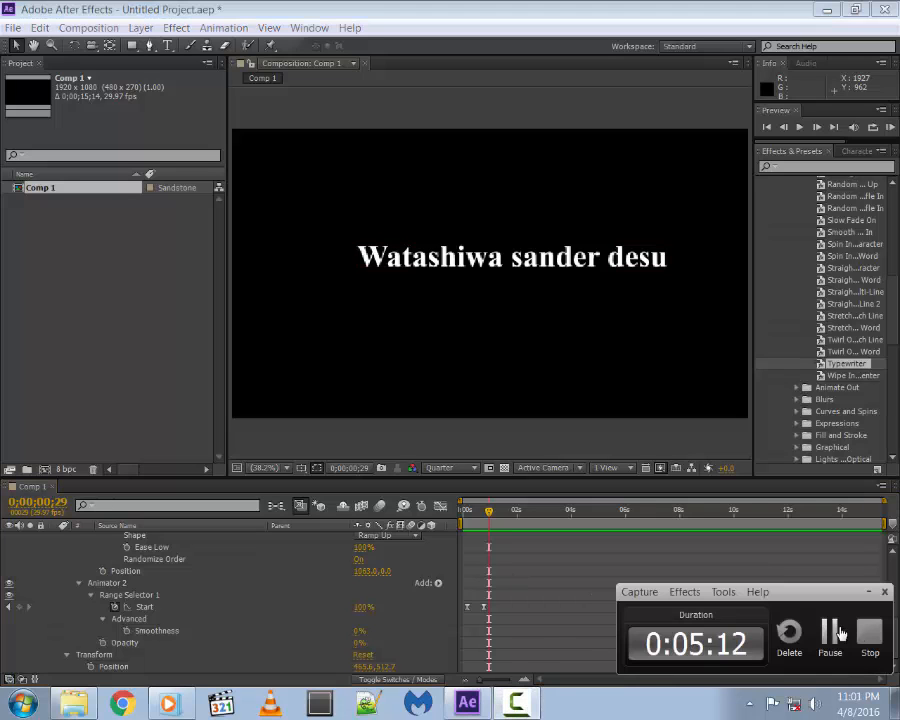